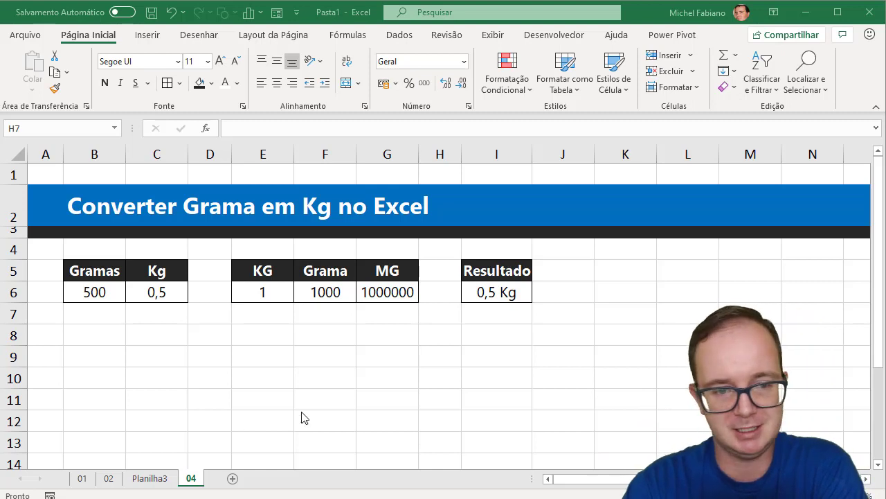
Enter 1000 grams in B6, check the =B6/1000 result in C6, and select the KG/Grama/MG table.
left_click(106, 292)
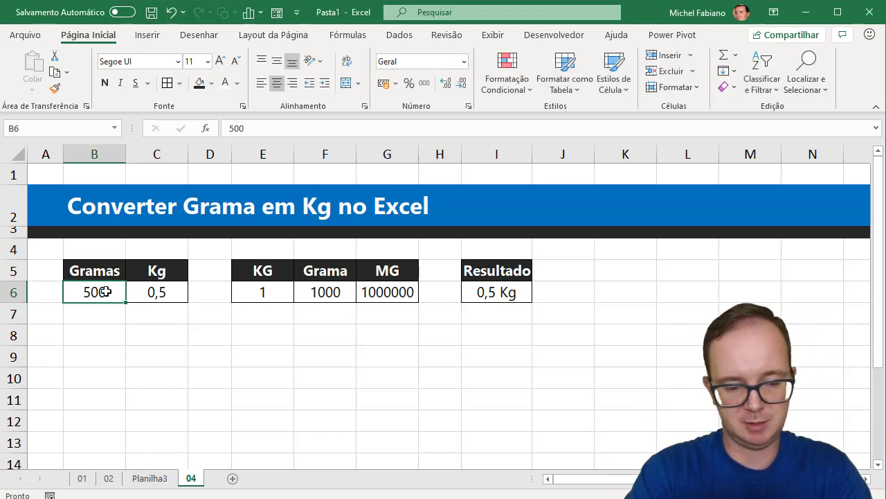
type("10")
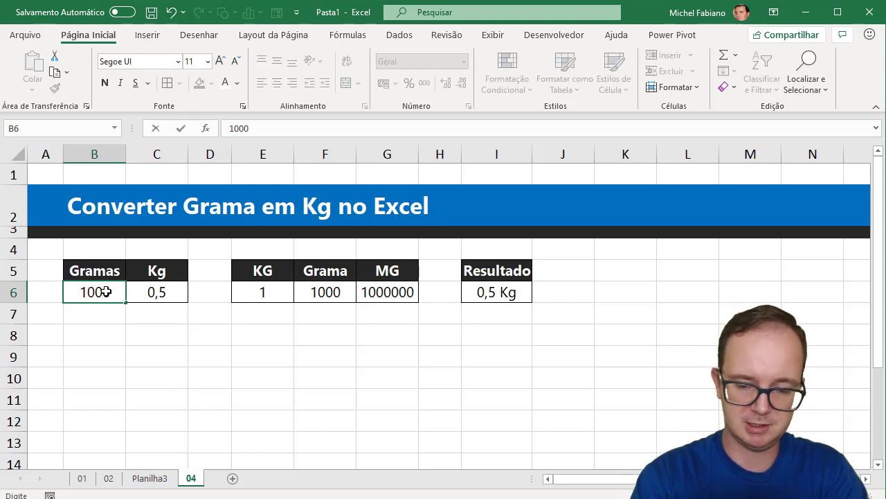
key("Return")
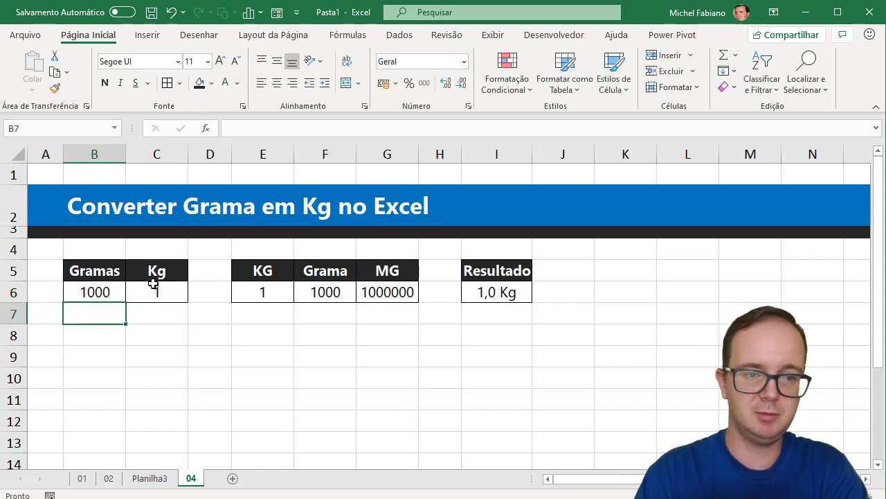
left_click(157, 286)
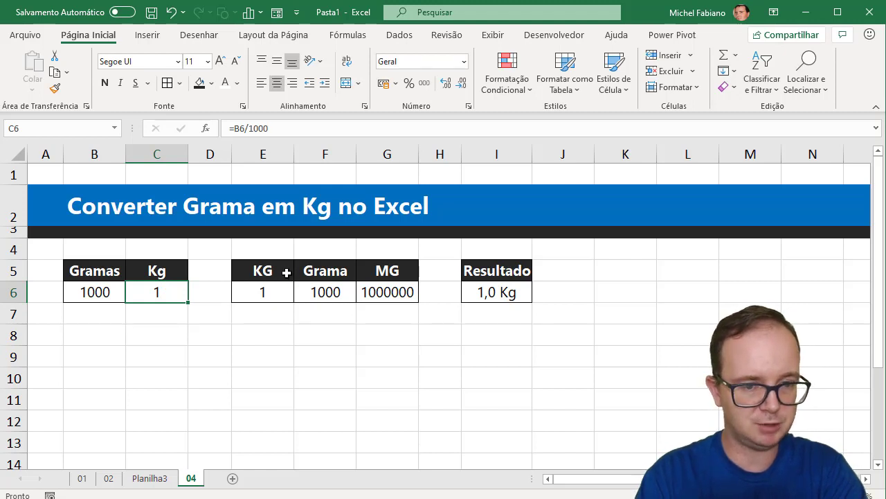
left_click_drag(286, 272, 359, 292)
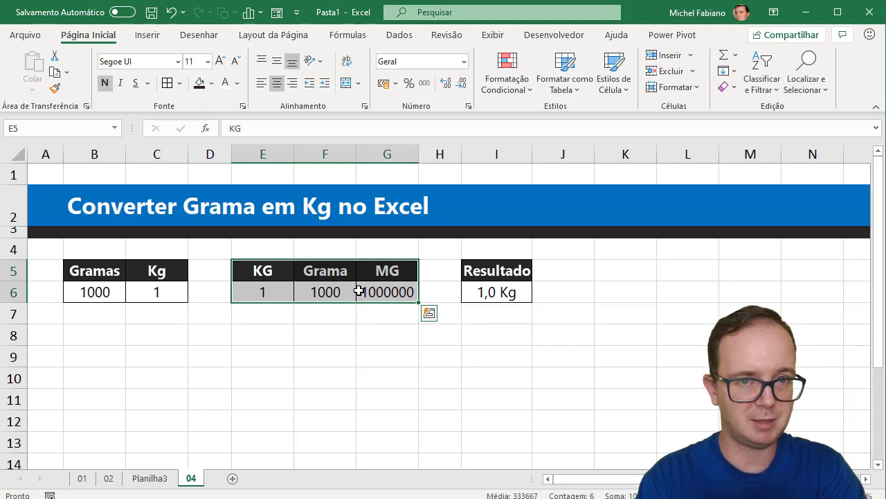
left_click(497, 292)
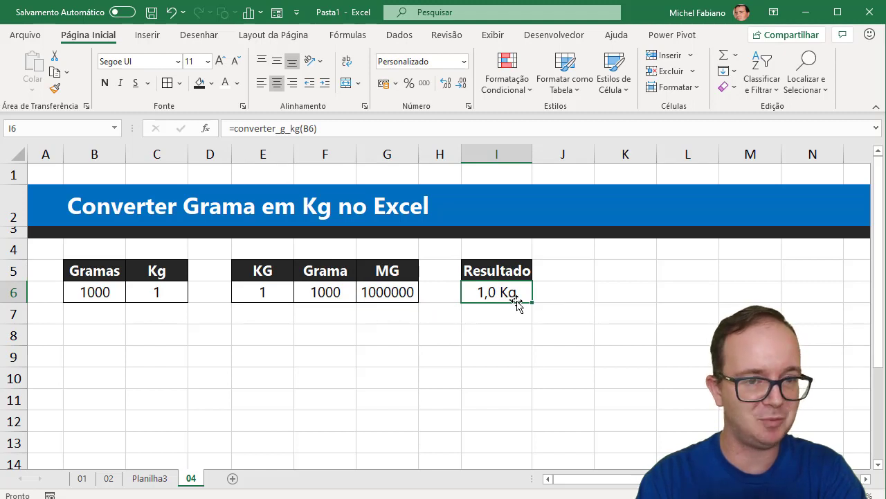
double_click(517, 296)
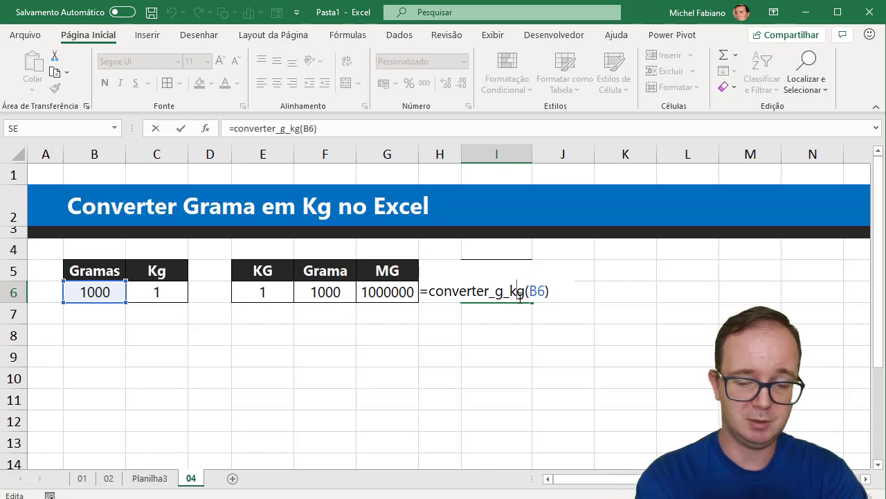
key("Return")
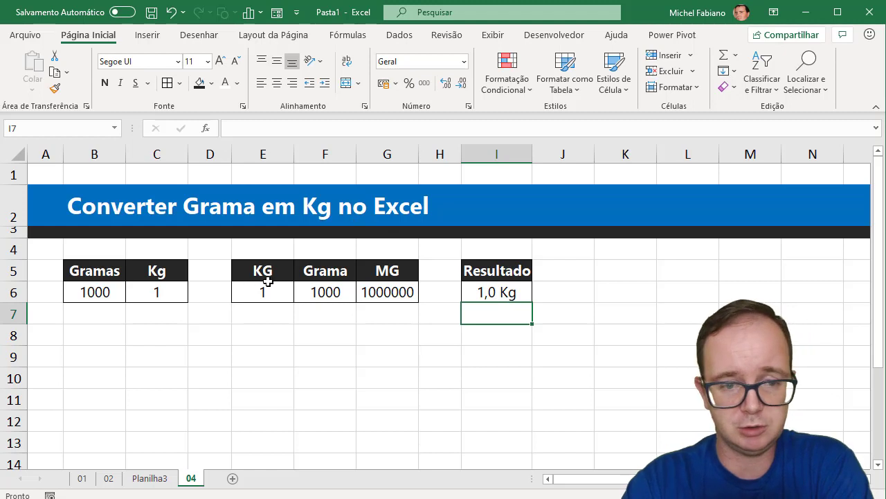
Rename the E5 header from KG to Kg.
left_click_drag(268, 282, 385, 283)
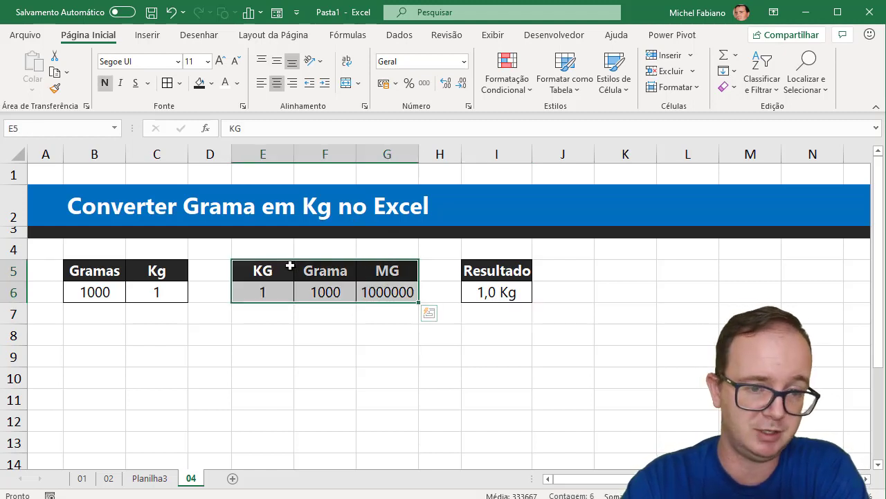
left_click_drag(289, 265, 370, 296)
left_click(271, 276)
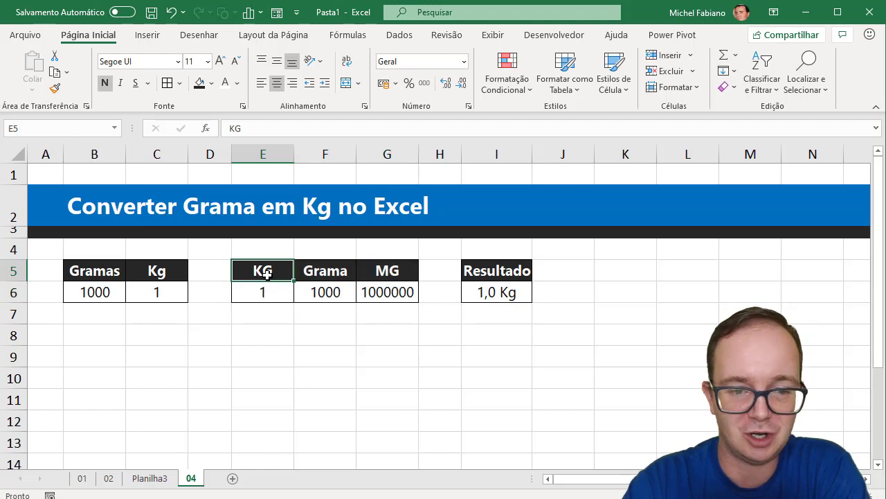
double_click(267, 274)
type("g")
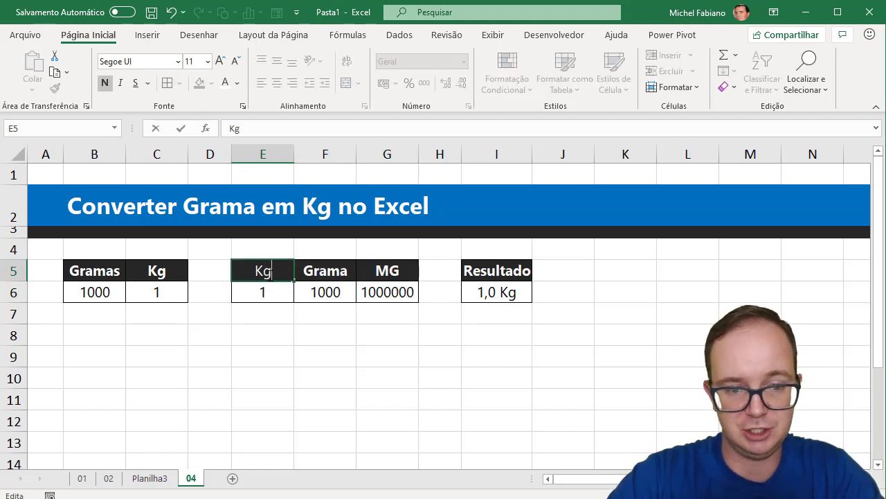
key("Return")
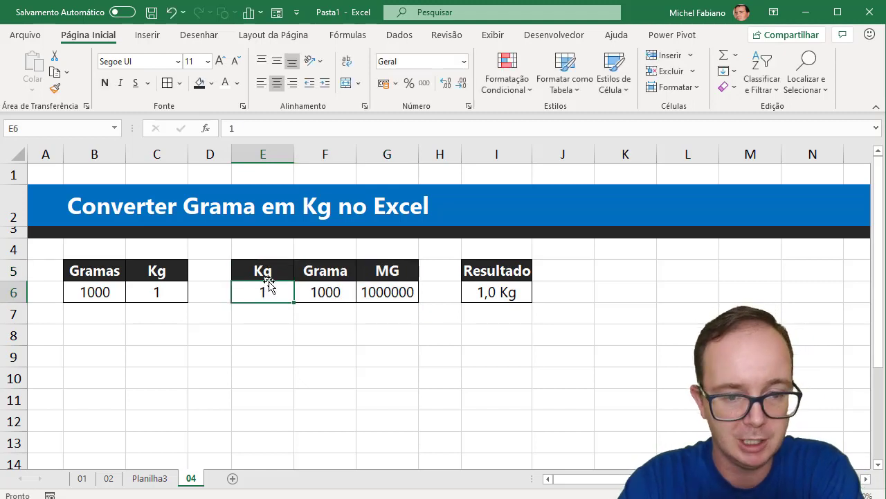
Inspect the Grama formula in F6 and the Kg value in E6, leaving them unchanged.
left_click(315, 291)
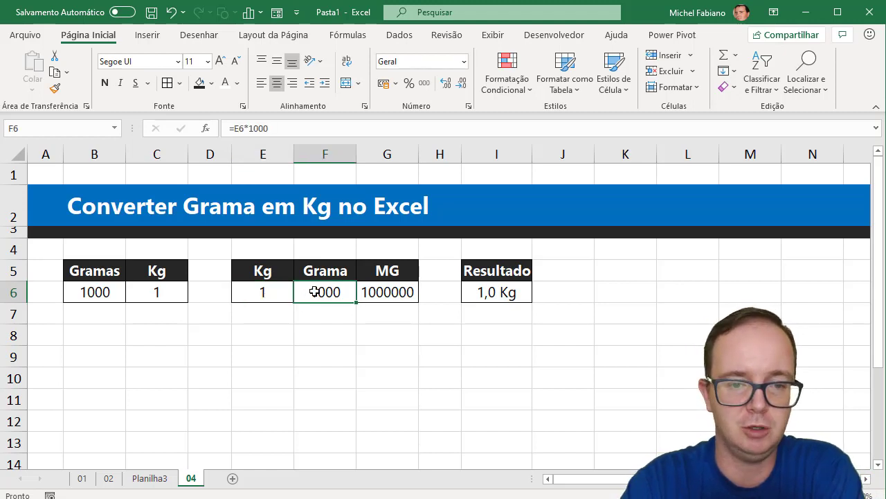
double_click(314, 291)
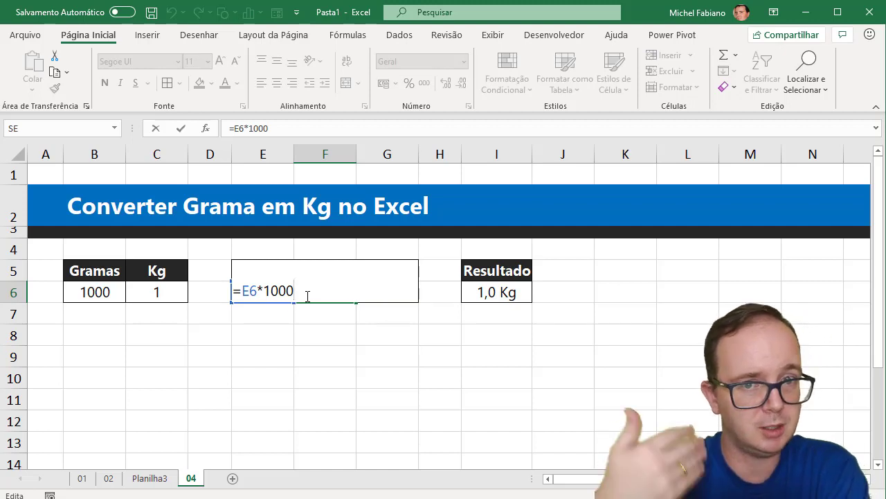
key("Return")
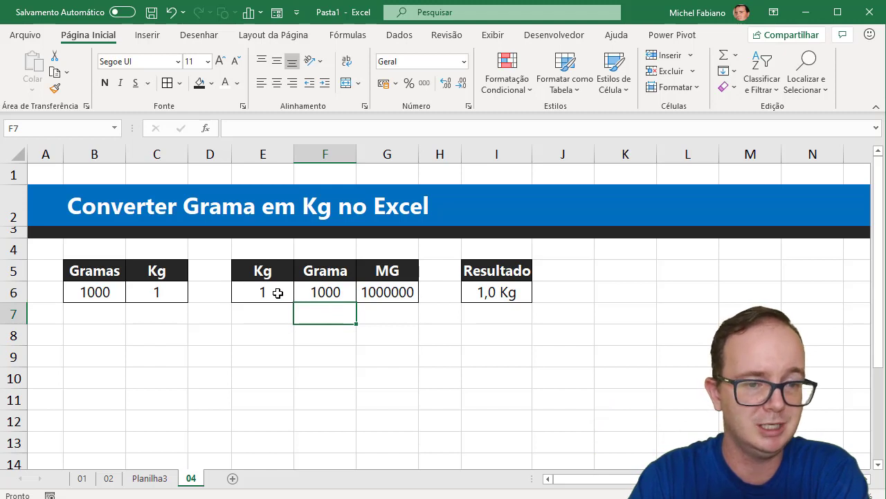
left_click(278, 293)
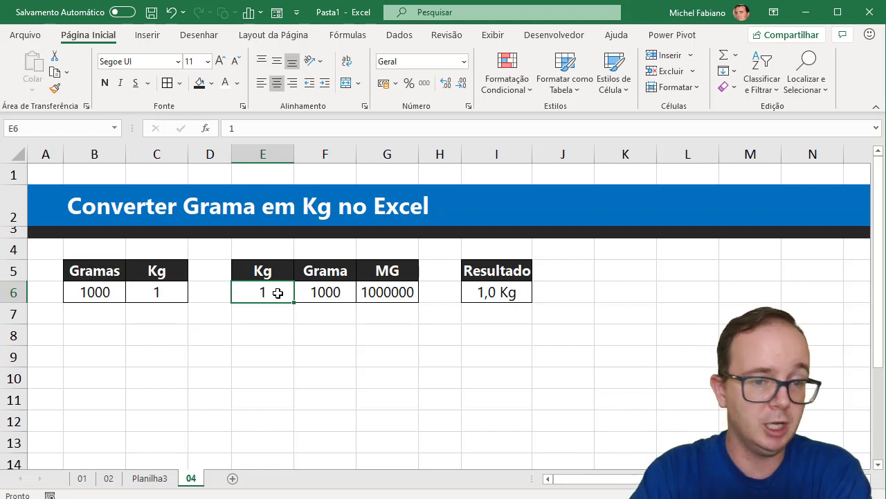
left_click(317, 292)
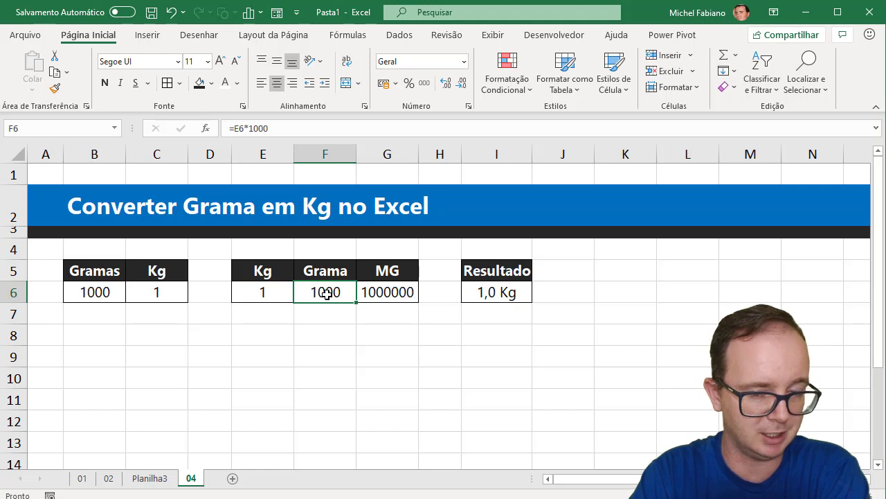
Rename the G5 header from MG to Mg.
left_click(392, 270)
double_click(392, 270)
key("BackSpace")
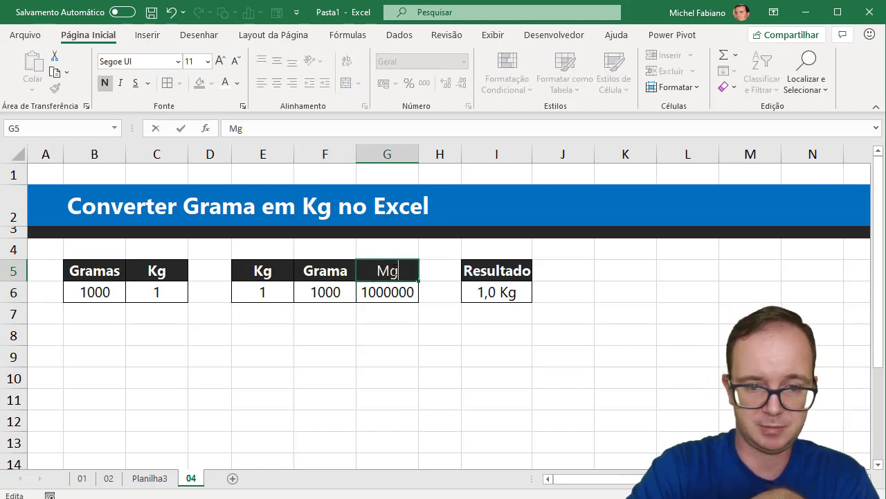
key("Return")
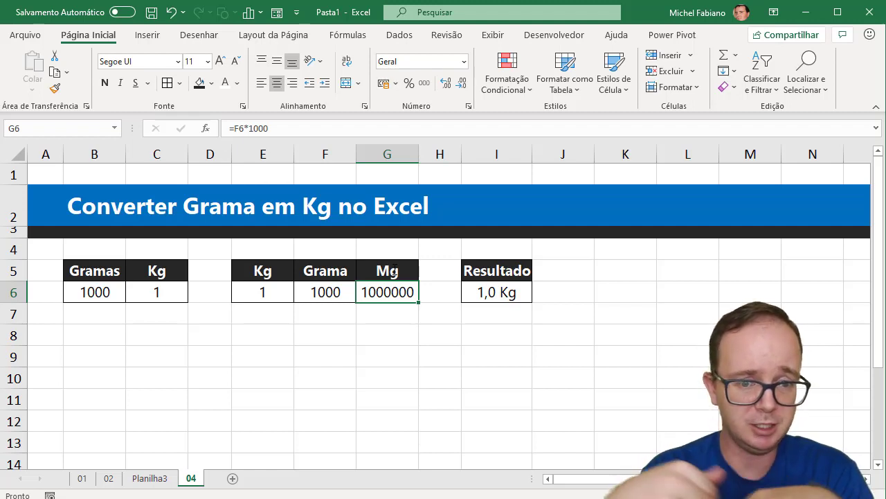
Enter 2 in the Kg cell E6 and confirm Grama shows 2000 and Mg 2000000.
left_click(340, 288)
left_click(386, 289)
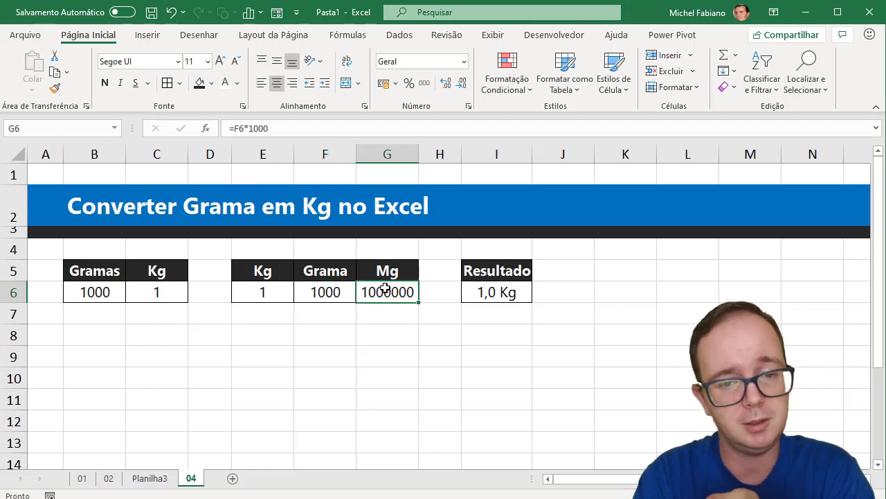
left_click(258, 289)
type("2")
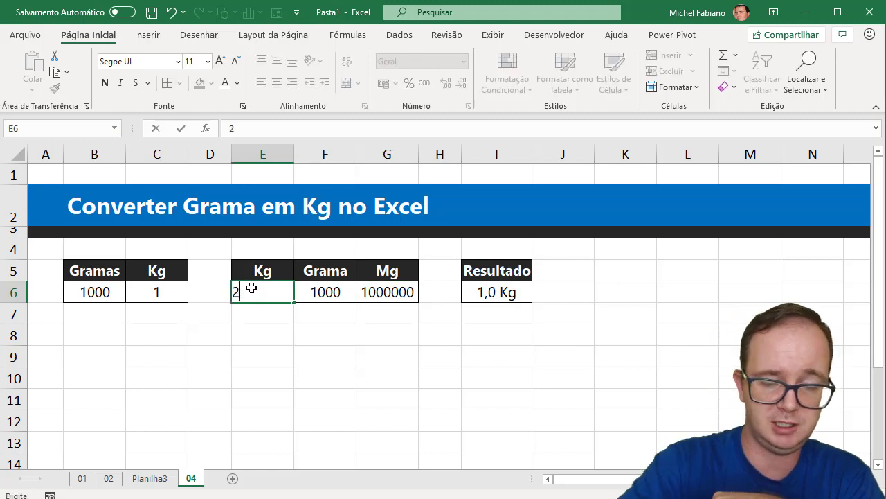
key("Return")
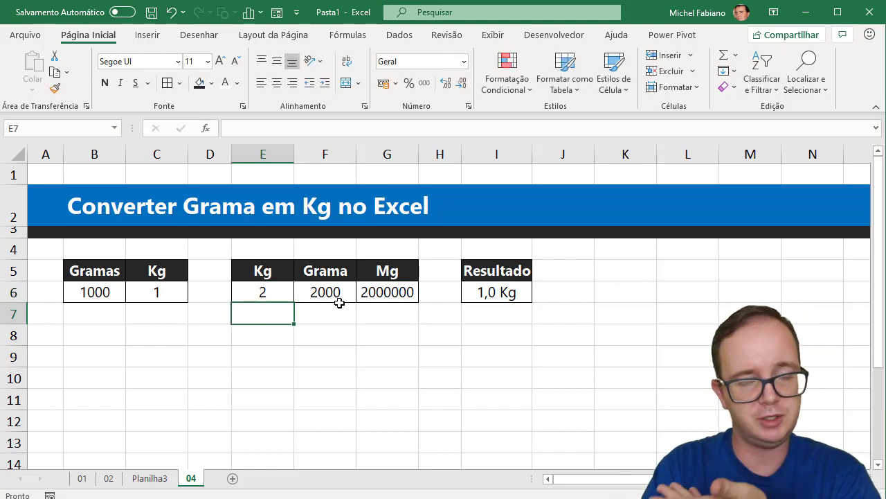
left_click(340, 296)
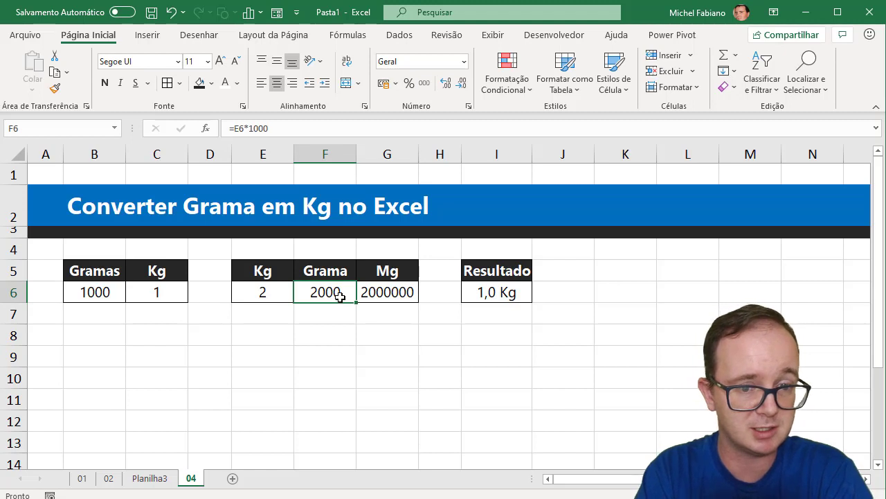
left_click(393, 296)
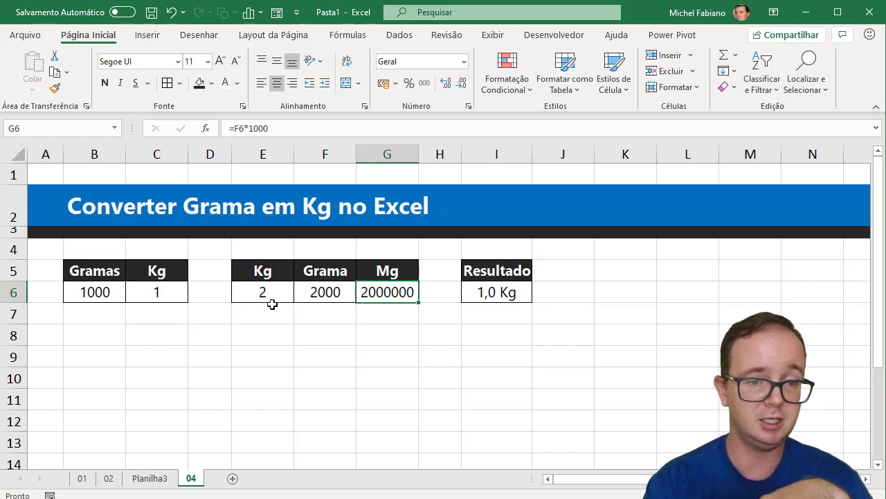
left_click(327, 319)
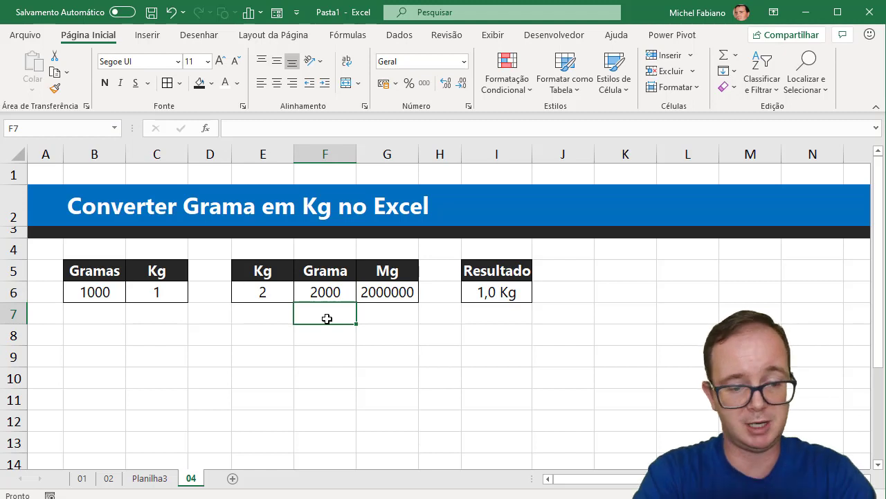
Enter a grams value in F7 and the kilogram formula =F7/1000 in E7.
type("1000")
key("Return")
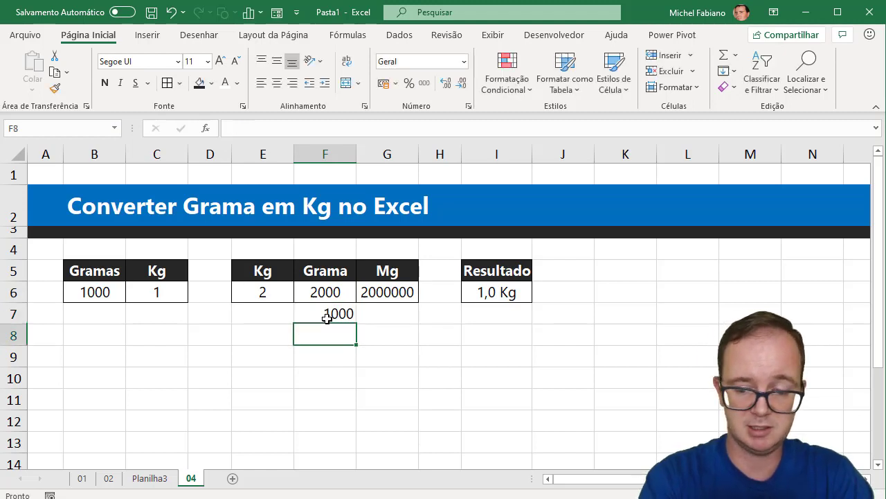
key("Left")
key("Up")
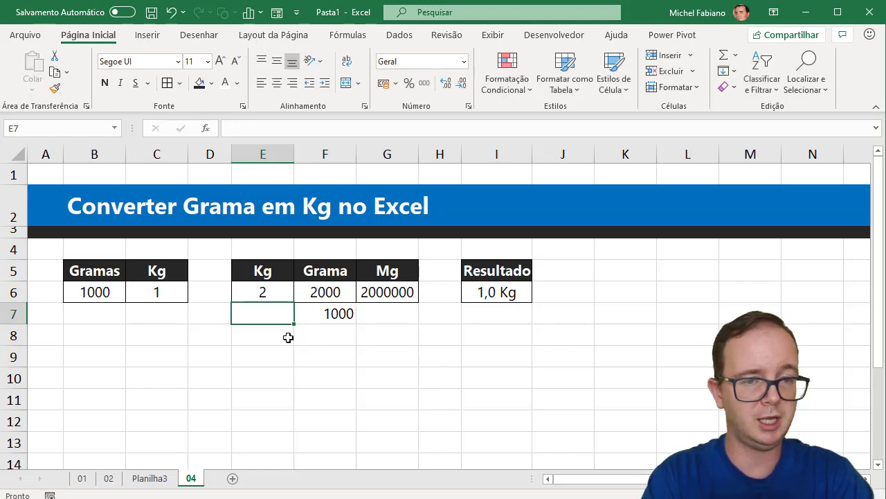
type("=")
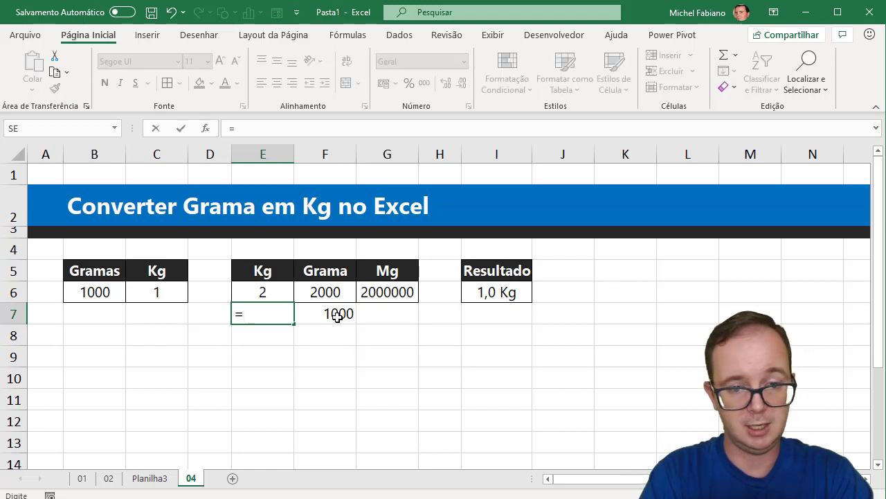
left_click(338, 316)
type("/100")
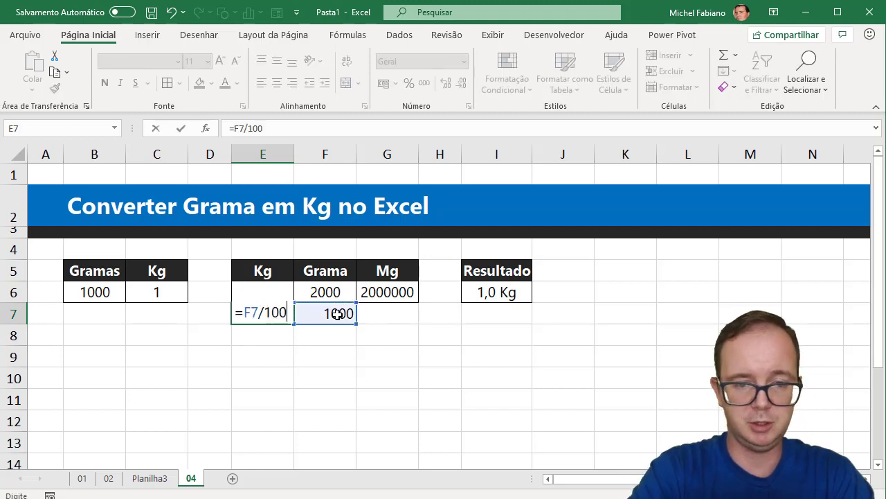
type("0")
key("Return")
Change F7 to 2000 grams and check that E7 now gives 2 Kg.
left_click(338, 314)
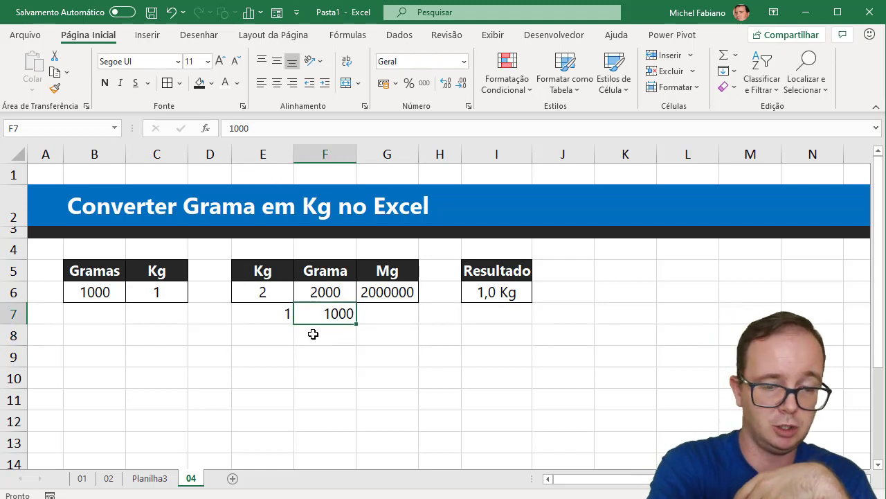
type("200")
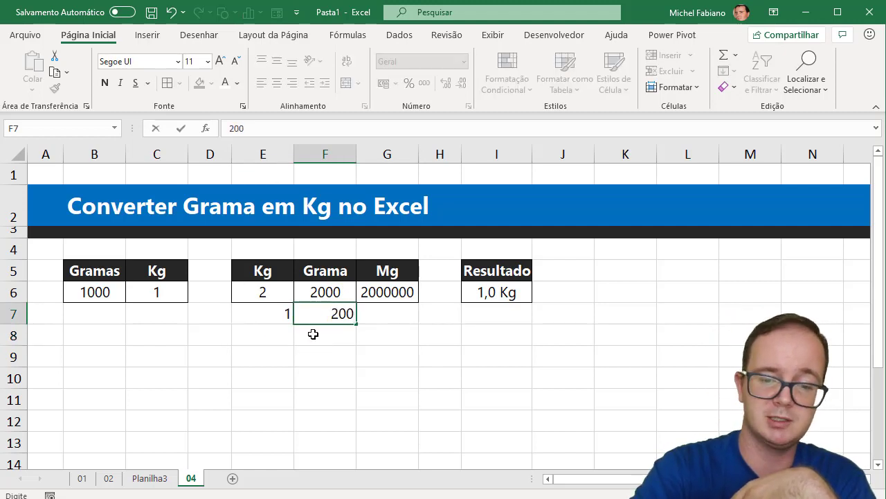
type("0")
key("Return")
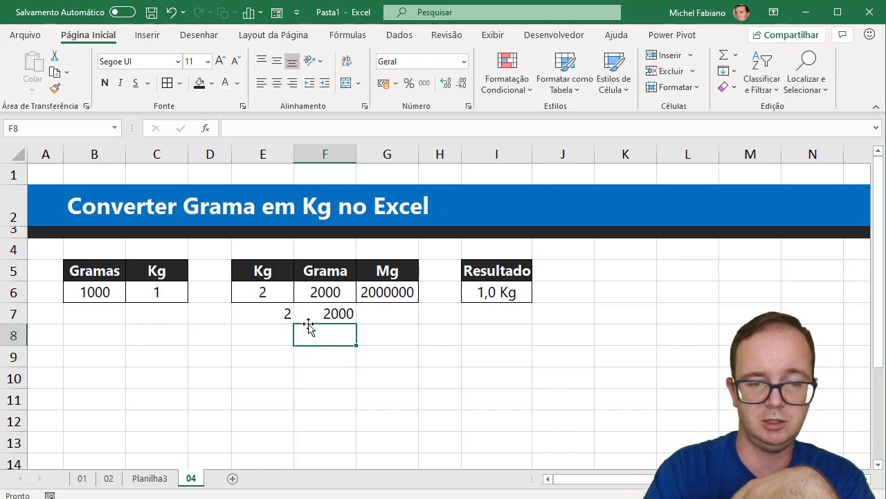
left_click(283, 315)
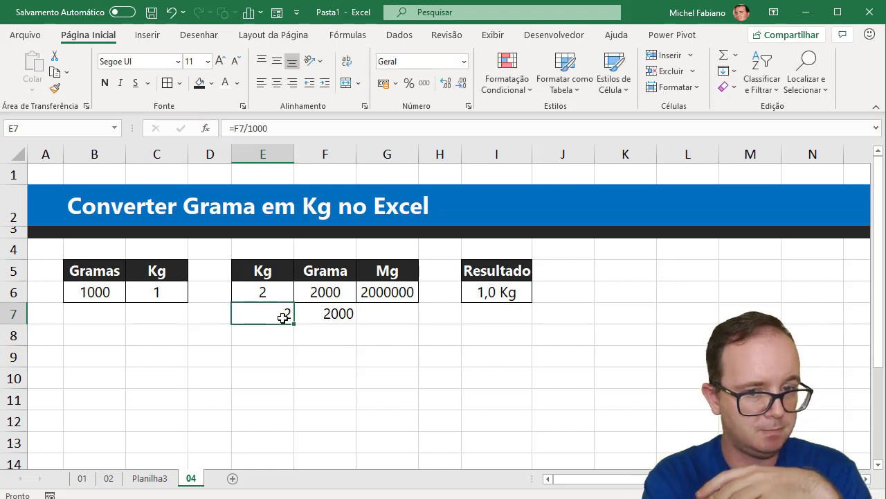
left_click(405, 313)
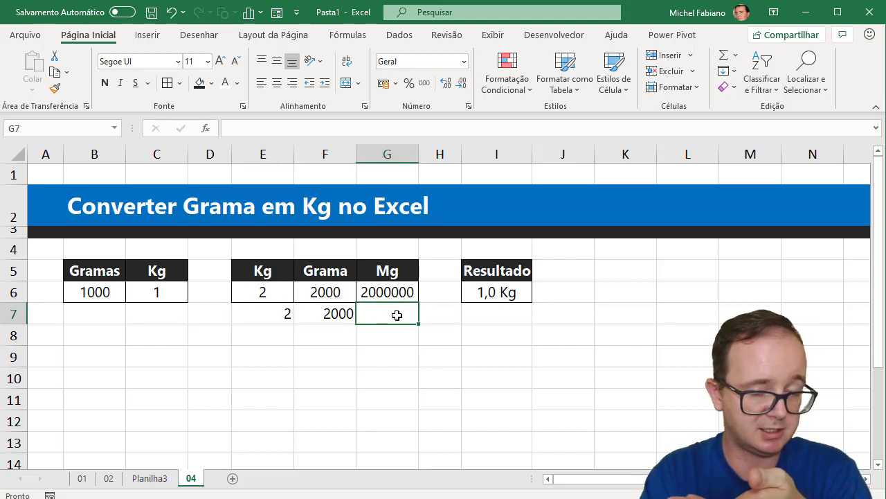
left_click(339, 313)
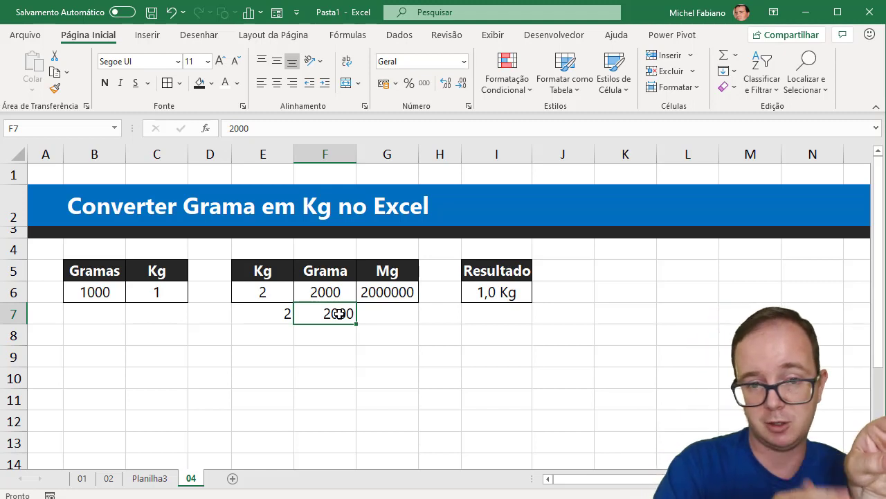
left_click(277, 313)
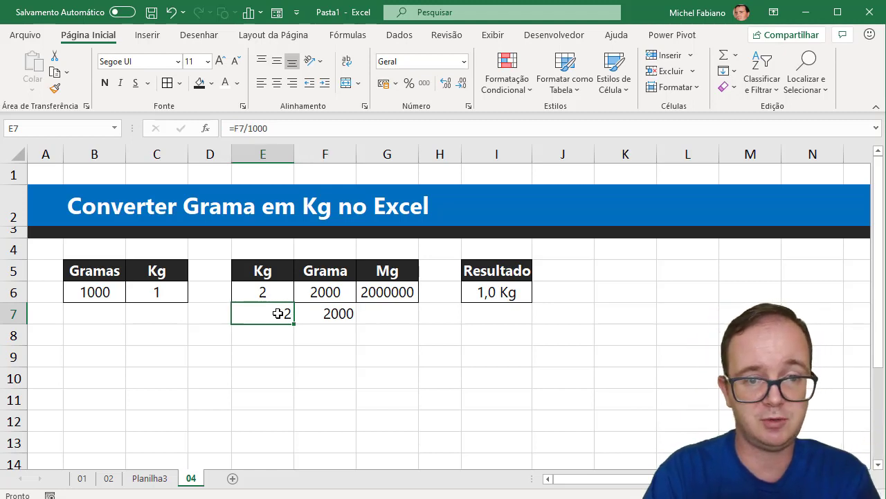
left_click(326, 313)
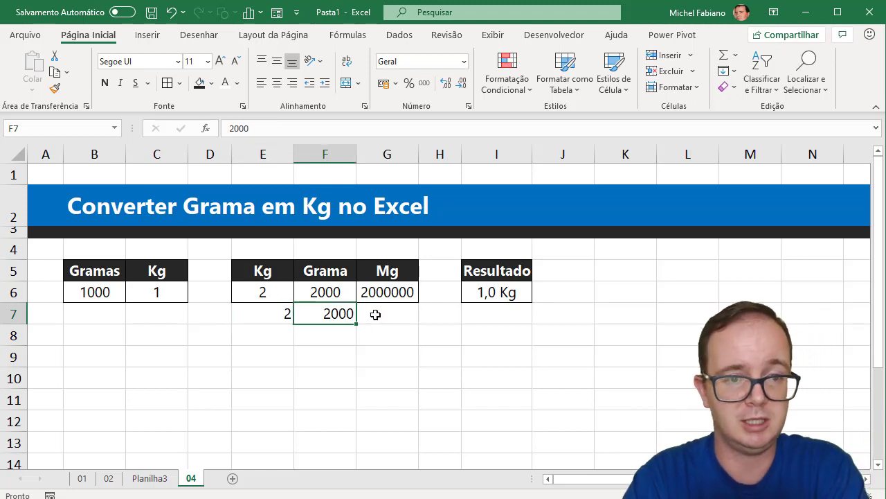
Enter the milligram formula =F7*1000 in G7, giving 2000000.
left_click(375, 314)
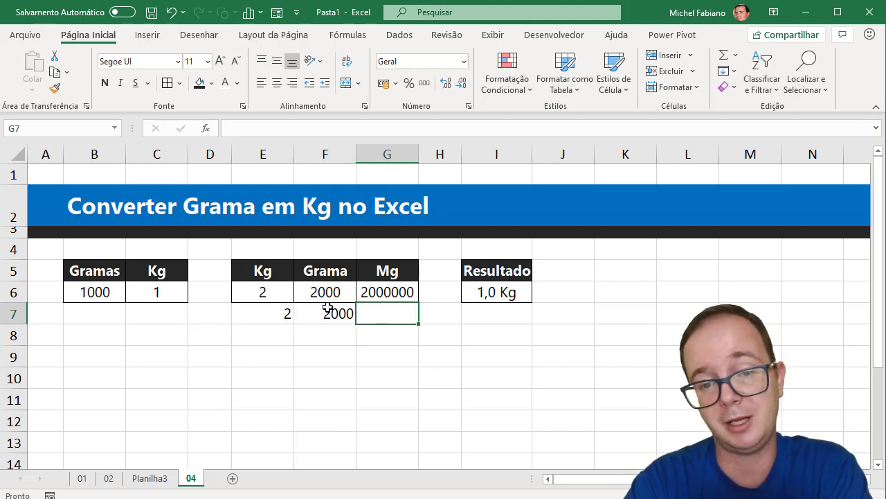
type("=")
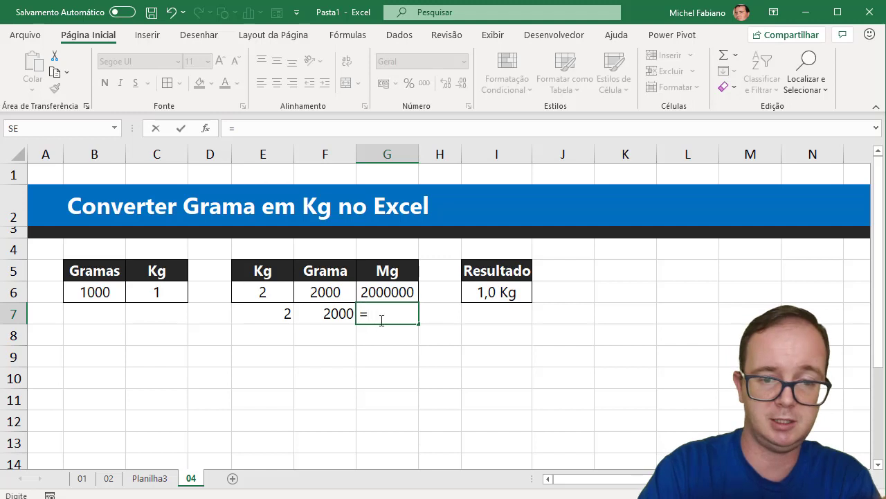
left_click(335, 313)
type("*")
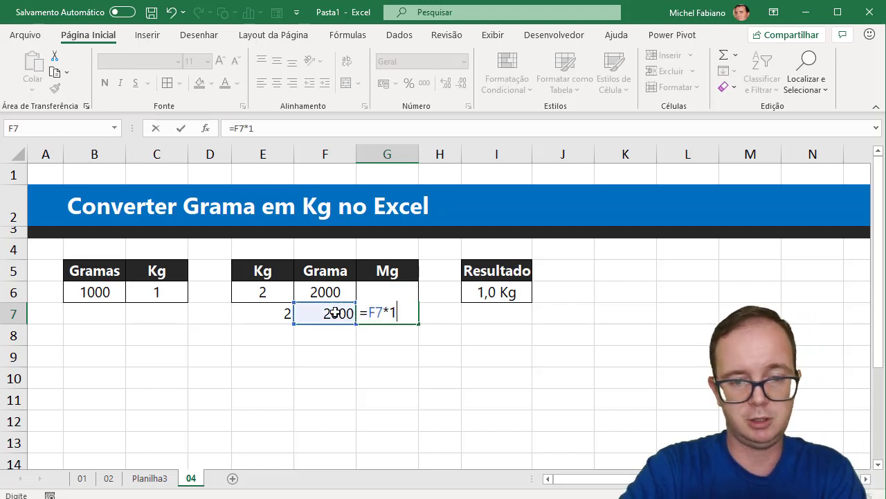
key("Return")
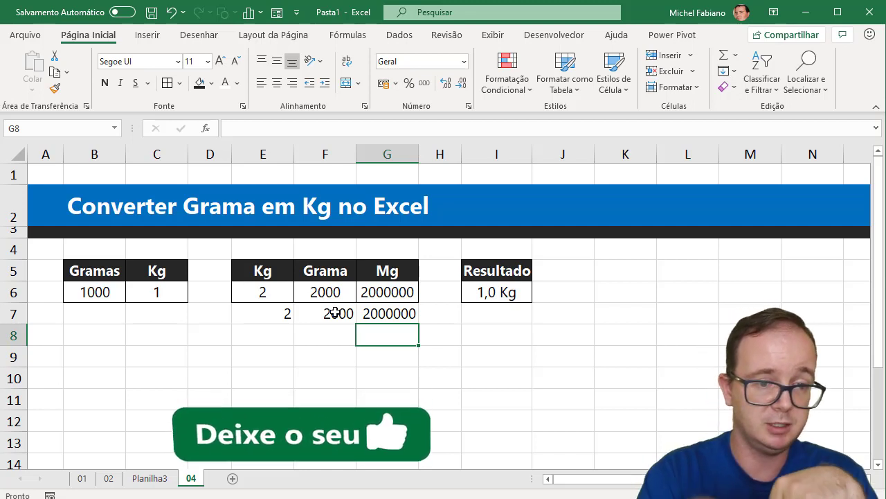
Add 2000 grams in B7 with the formula =B7/1000 in C7.
left_click(89, 293)
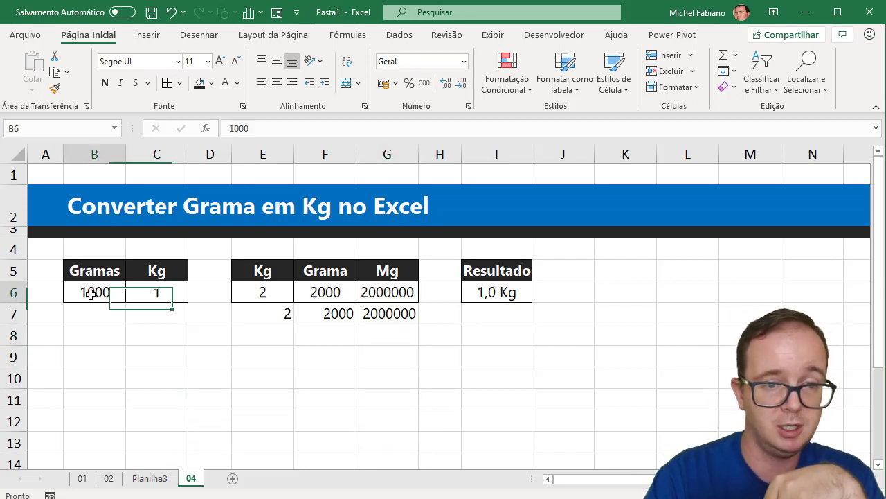
left_click(159, 289)
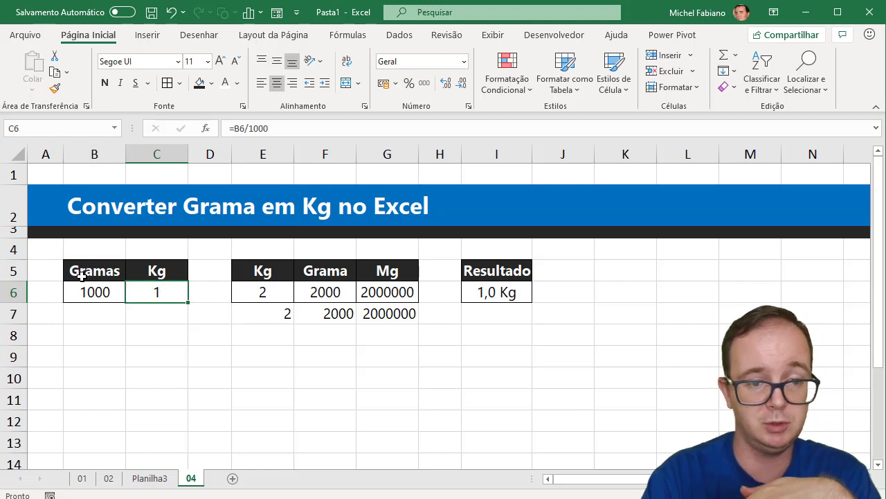
left_click(101, 317)
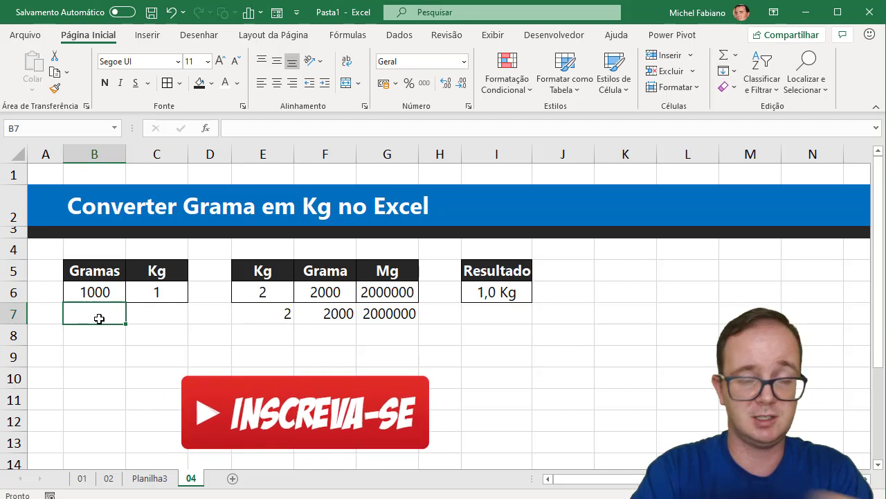
type("2000")
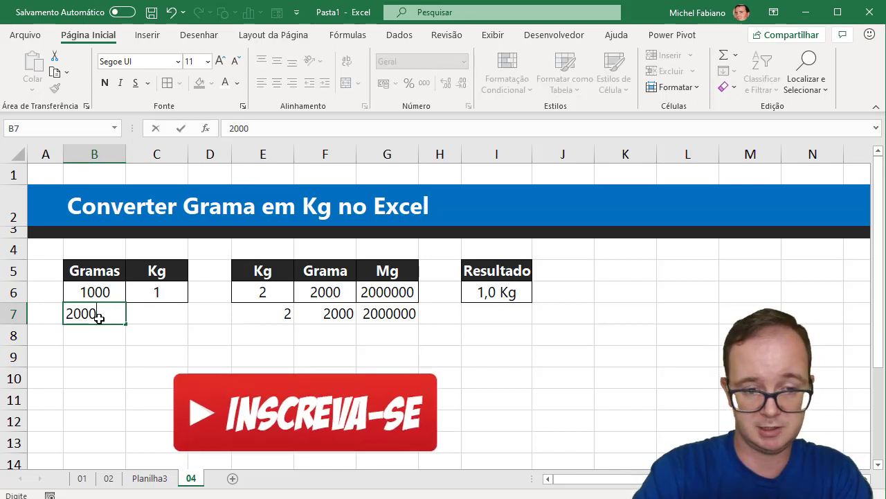
key("Tab")
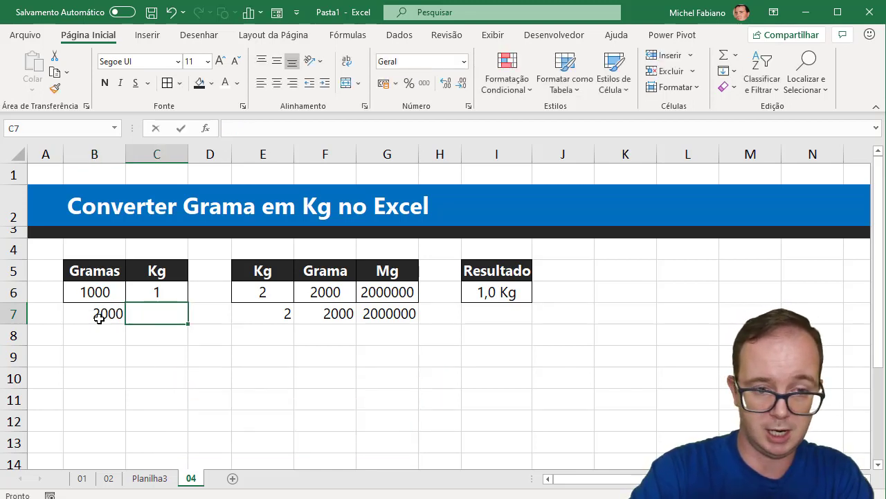
type("=")
left_click(99, 314)
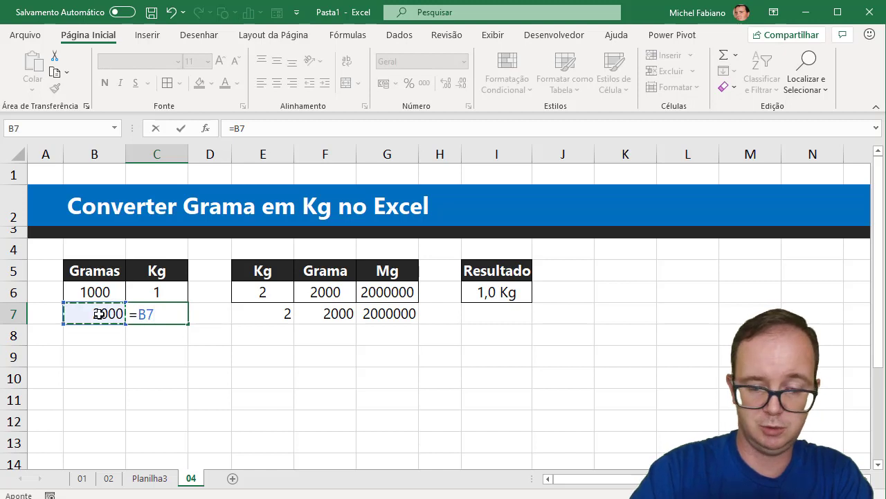
type("/1000")
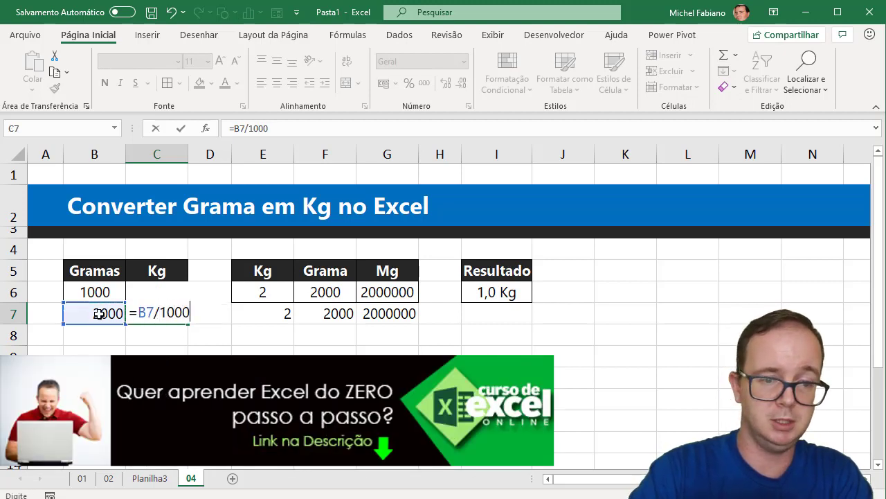
key("Return")
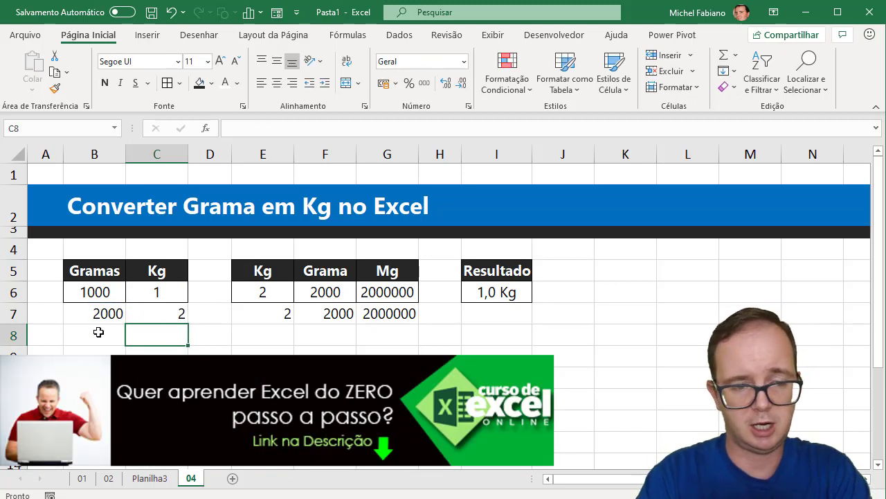
Add 3000 grams in B8 with the formula =B8/1000 in C8.
left_click(98, 332)
type("3000")
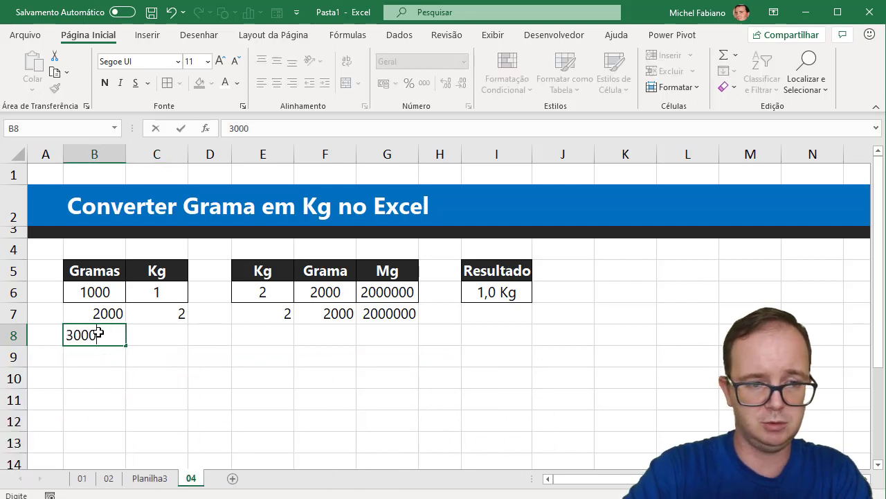
key("Tab")
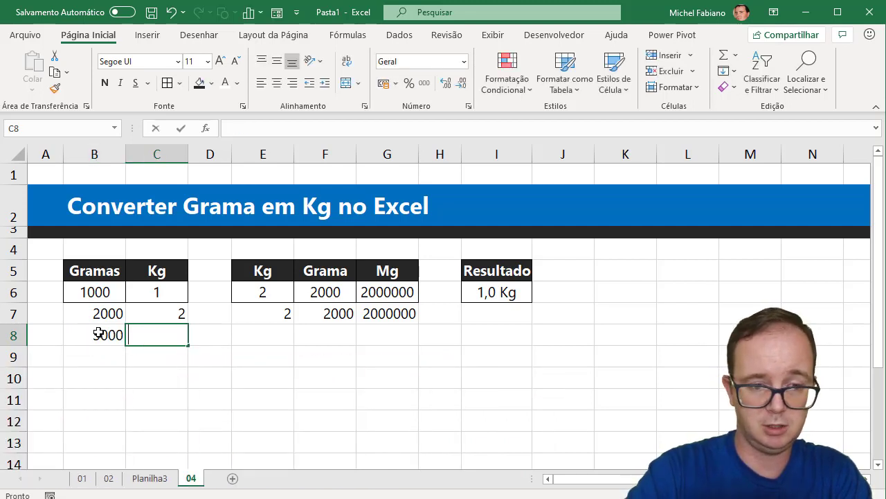
type("=")
left_click(98, 333)
type("/1000")
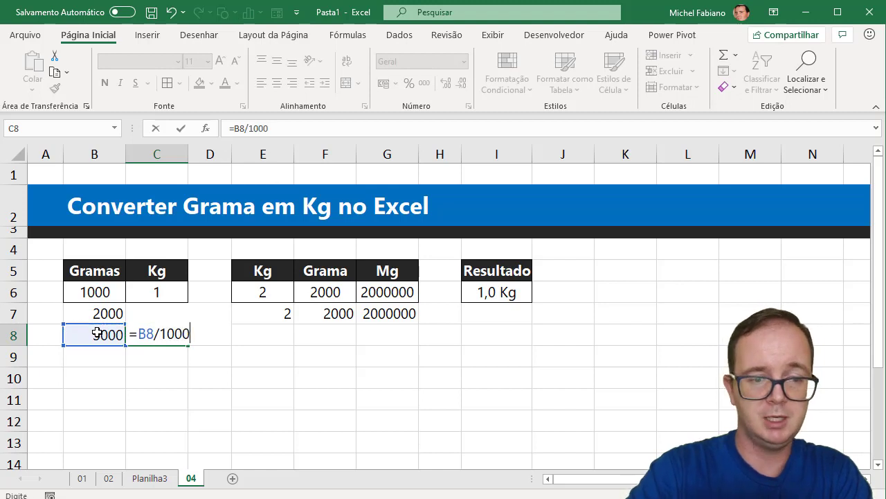
key("Return")
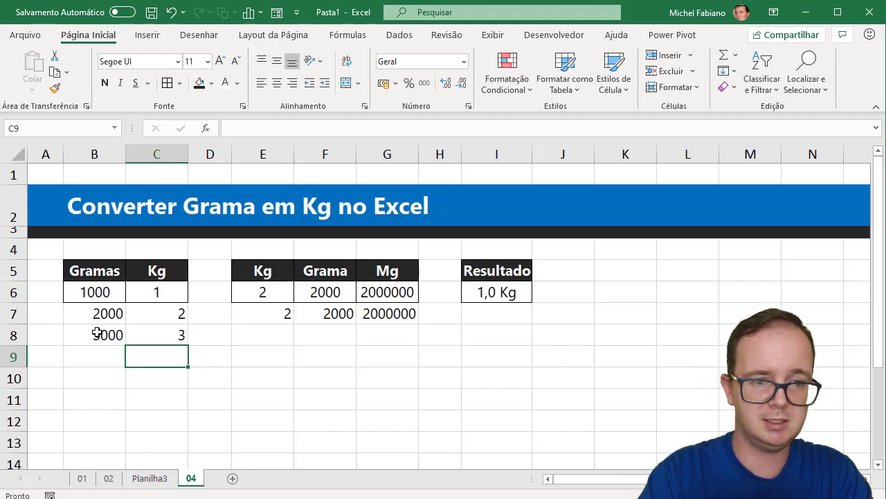
Add 4500 grams in B9 with the formula =B9/1000 in C9, giving 4,5.
left_click(101, 353)
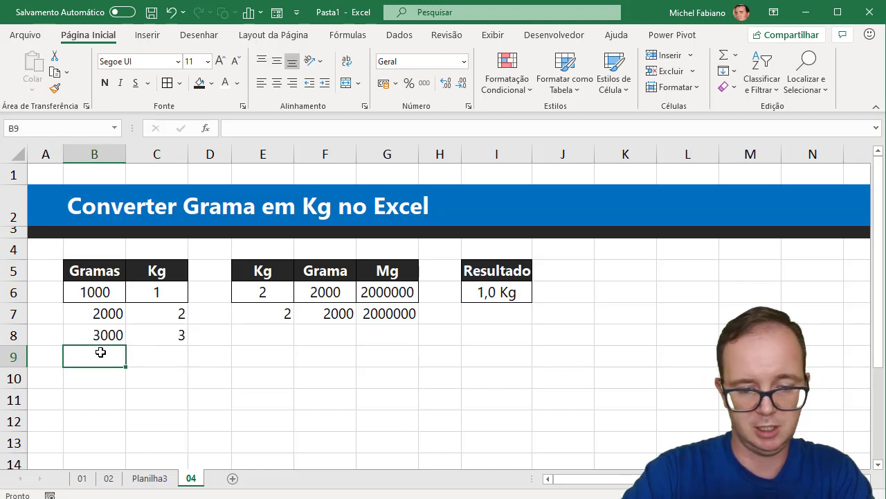
type("4500")
key("Tab")
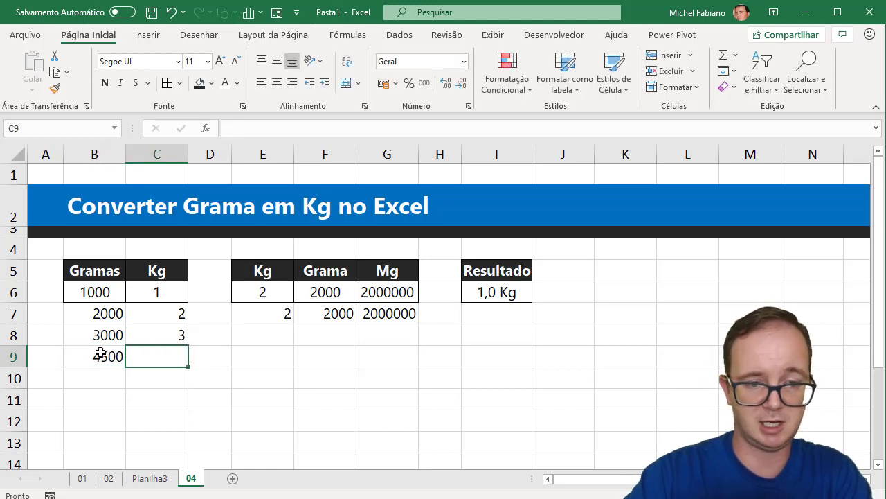
type("=")
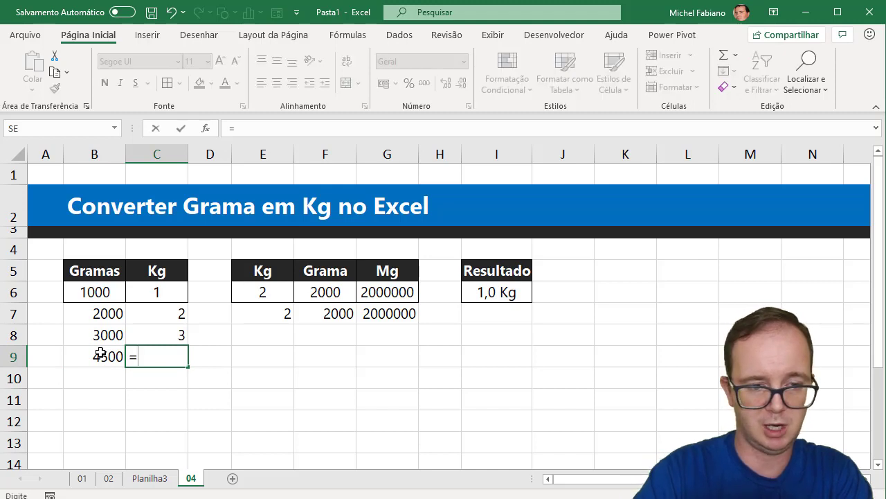
key("Left")
key("Left")
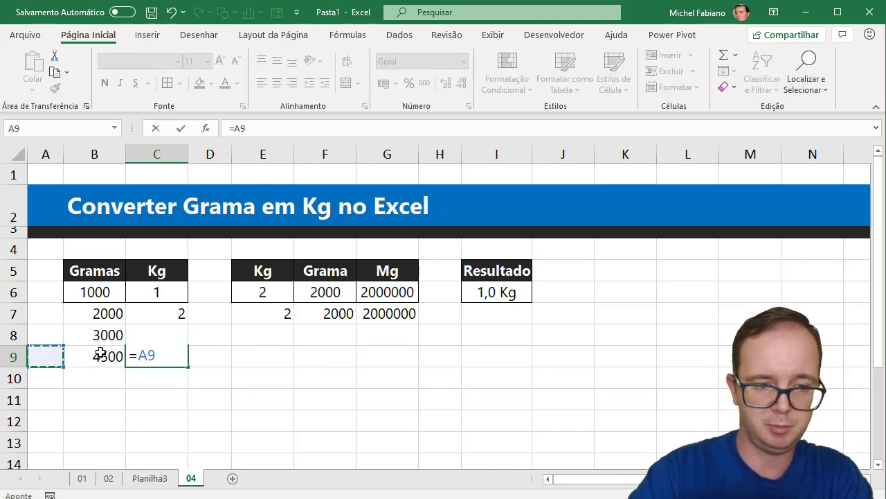
key("Right")
type("/10")
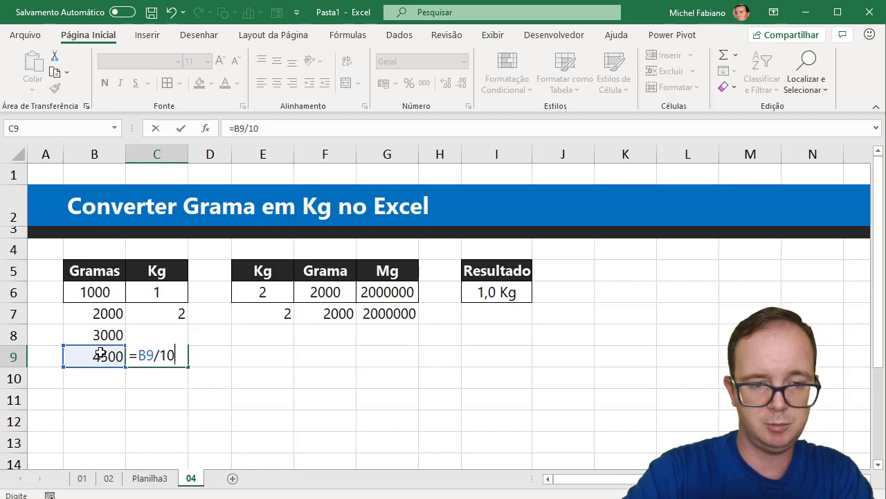
key("Return")
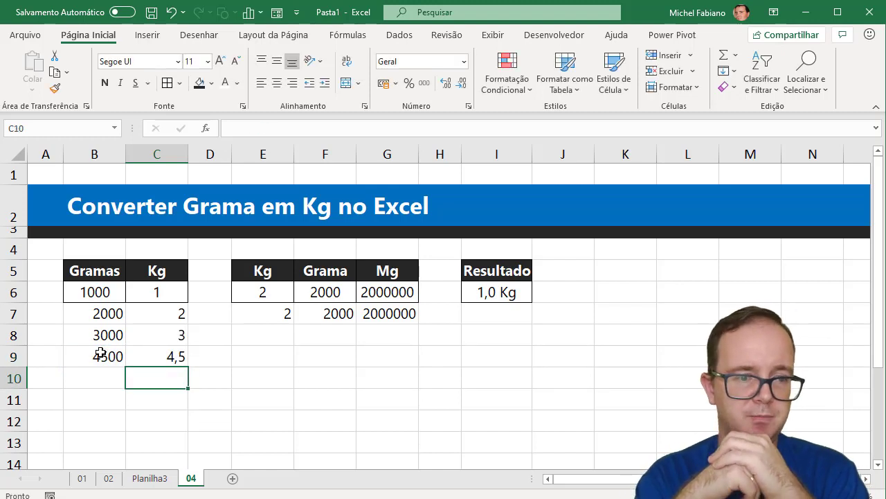
Apply All Borders to B6:C9 and centre all its Gramas and Kg values.
left_click_drag(105, 293, 158, 355)
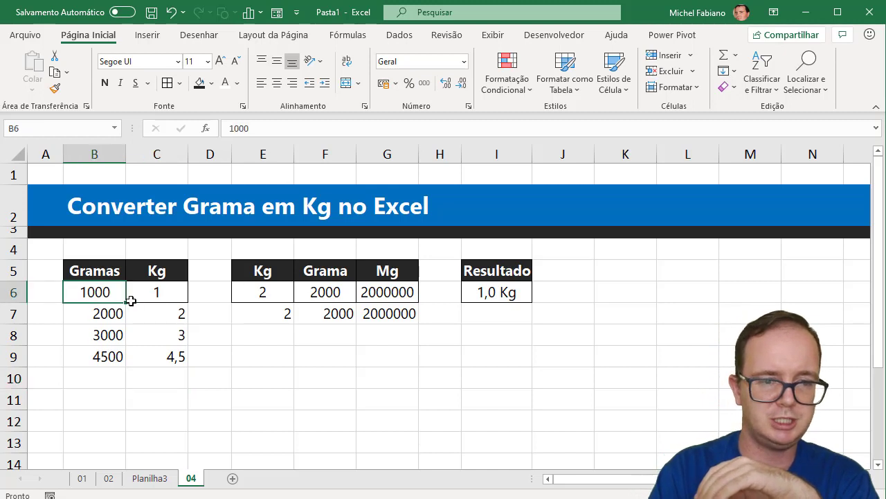
left_click(167, 84)
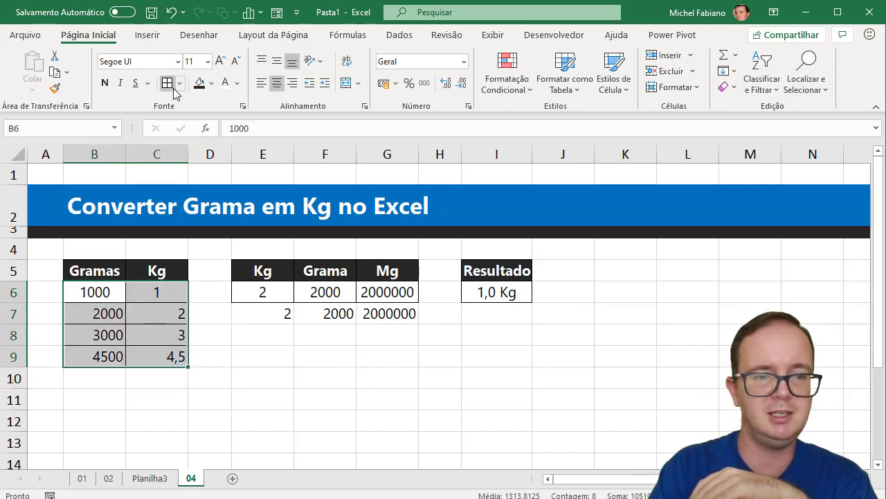
left_click(275, 90)
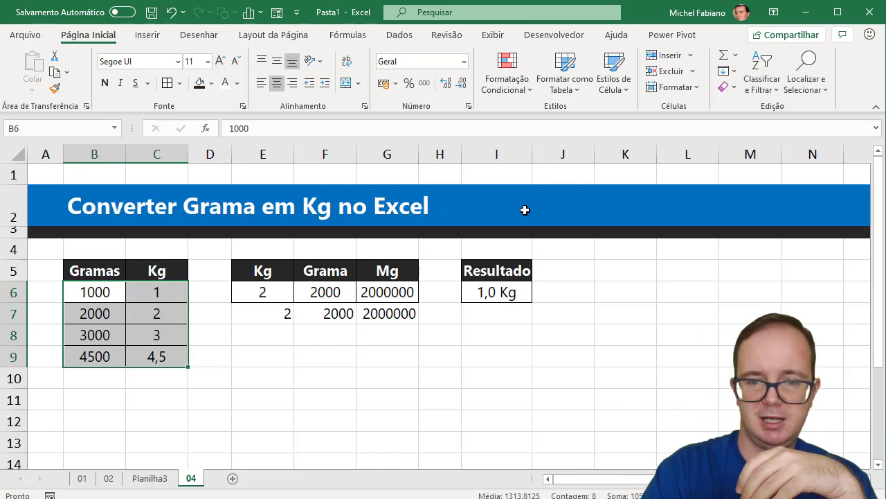
left_click(499, 291)
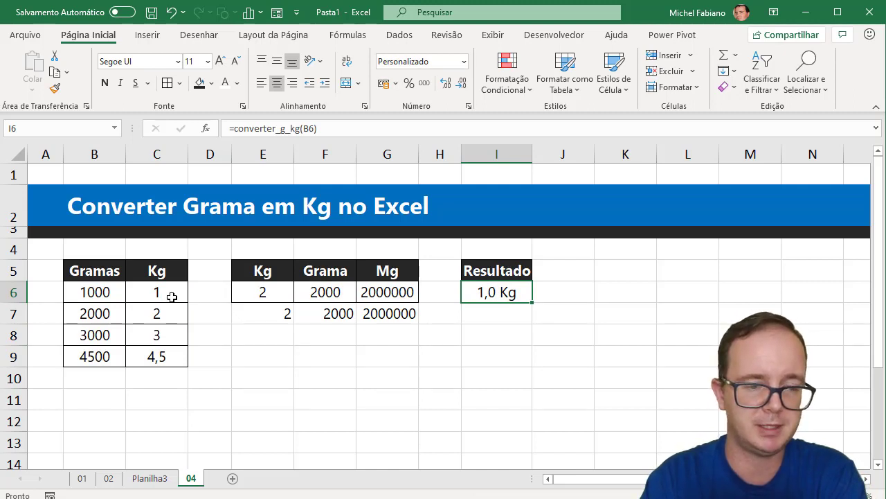
Apply the custom number format 0,0 "Kg" to the Kg cells C6:C9.
left_click(171, 296)
left_click_drag(171, 296, 167, 361)
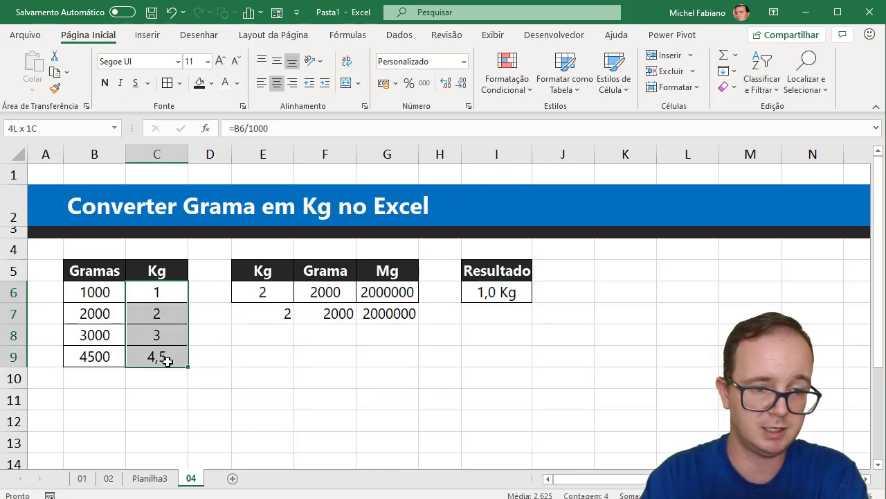
mouse_move(167, 313)
left_mouse_down()
mouse_move(171, 289)
mouse_move(165, 362)
left_mouse_up()
key("ctrl+1")
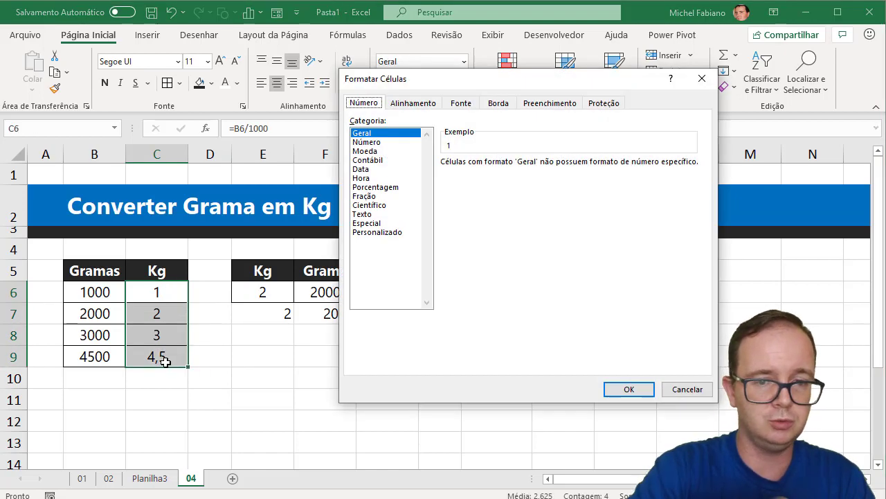
left_click(378, 234)
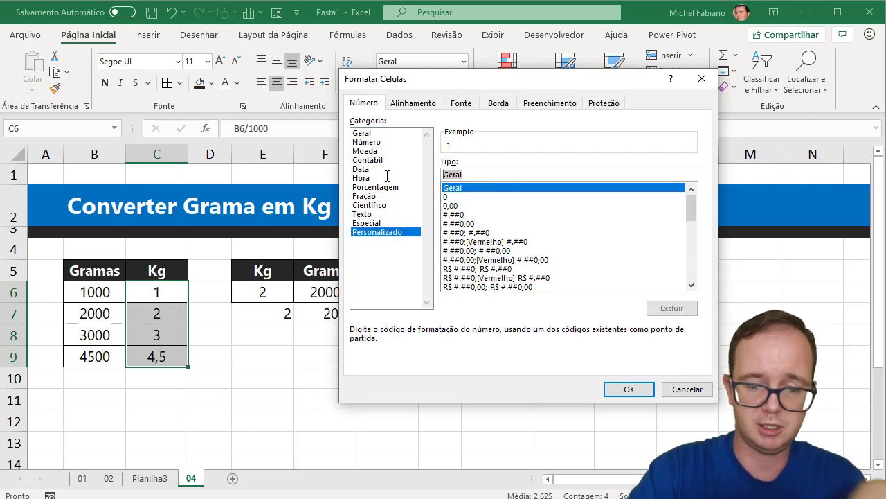
type("0,0 \"Kg")
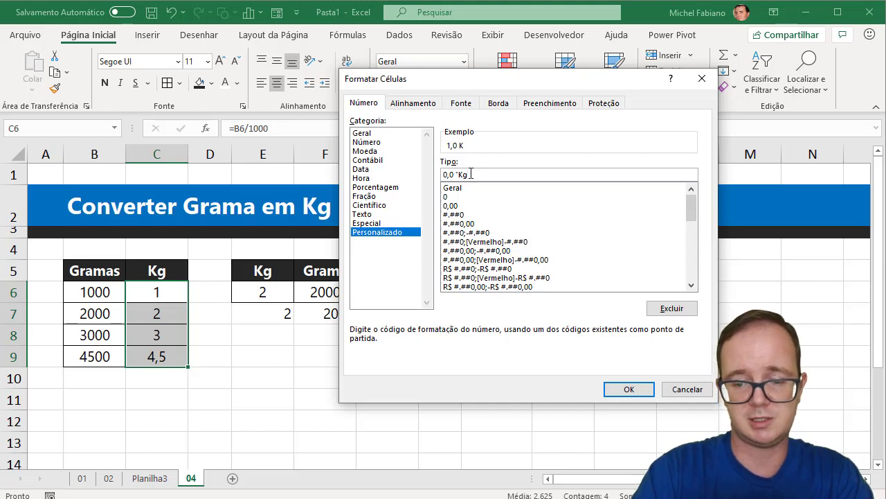
type("\"")
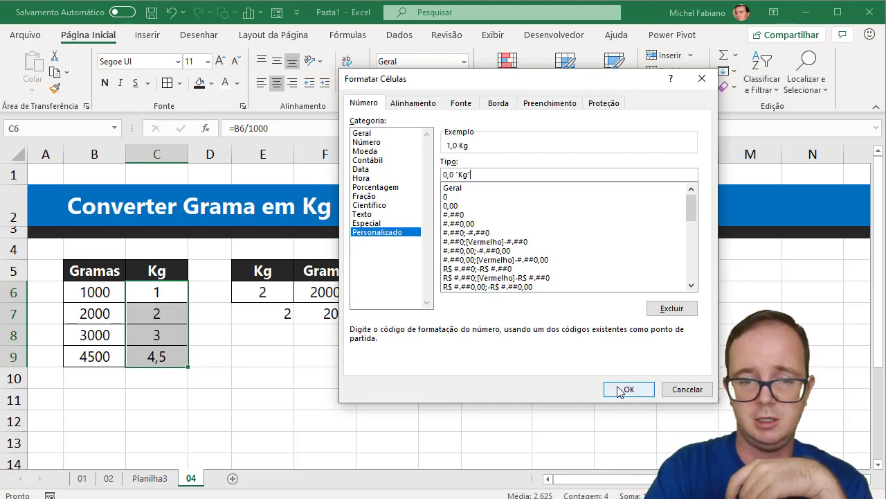
left_click(627, 389)
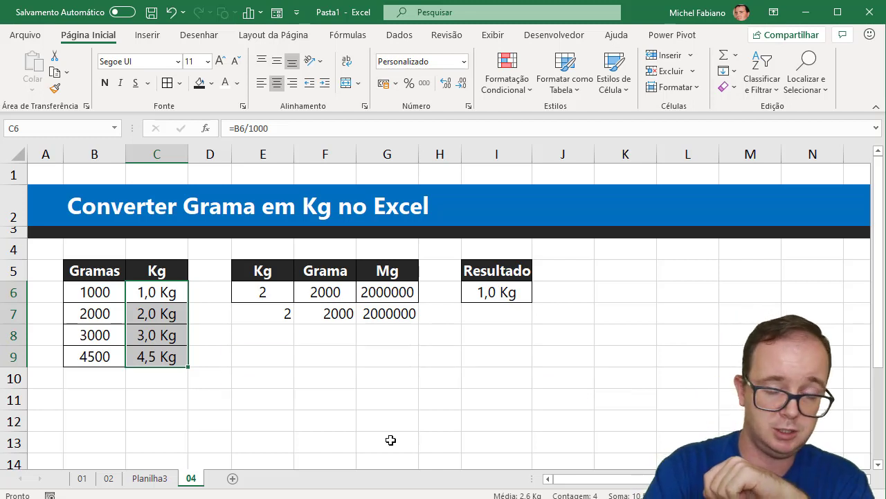
Change B8 from 3000 to 3800 grams so C8 shows 3,8 Kg.
left_click(90, 337)
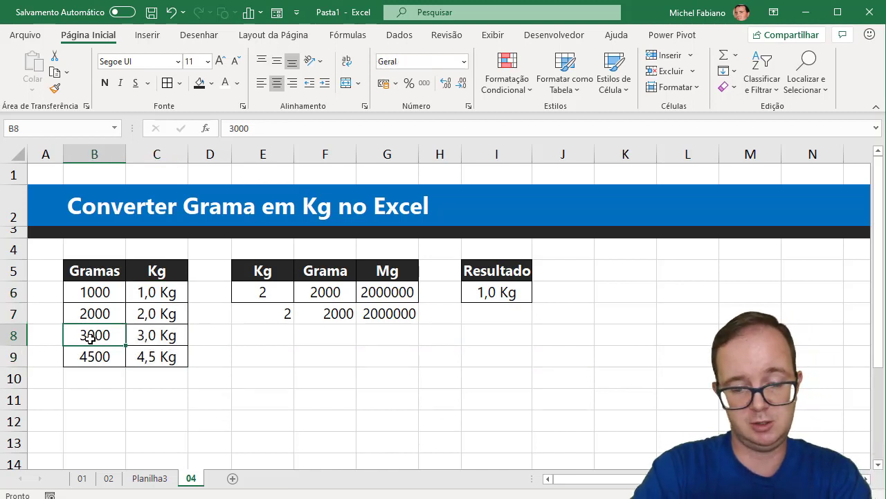
type("38")
key("Return")
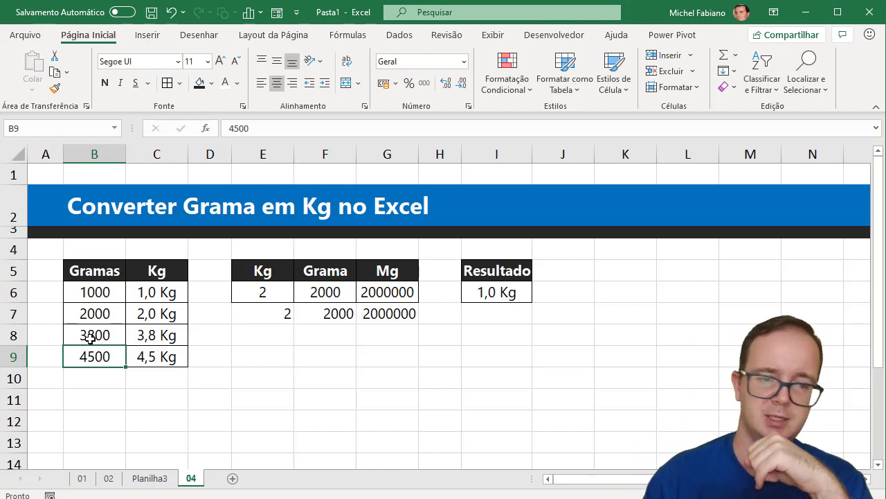
left_click(319, 350)
type("=c")
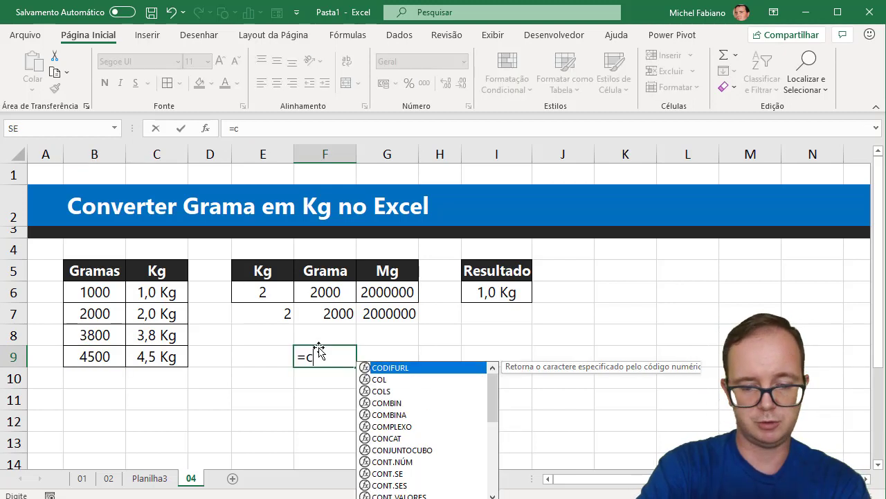
type("onverter")
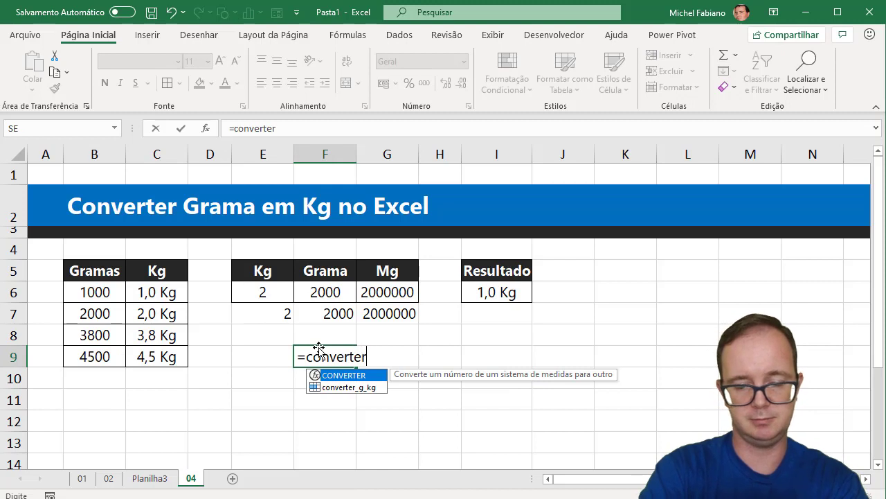
type("(")
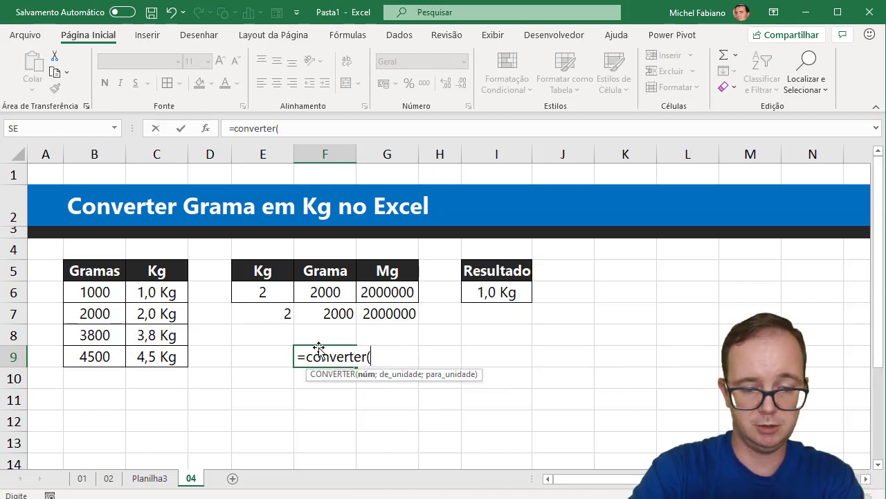
type("1000;")
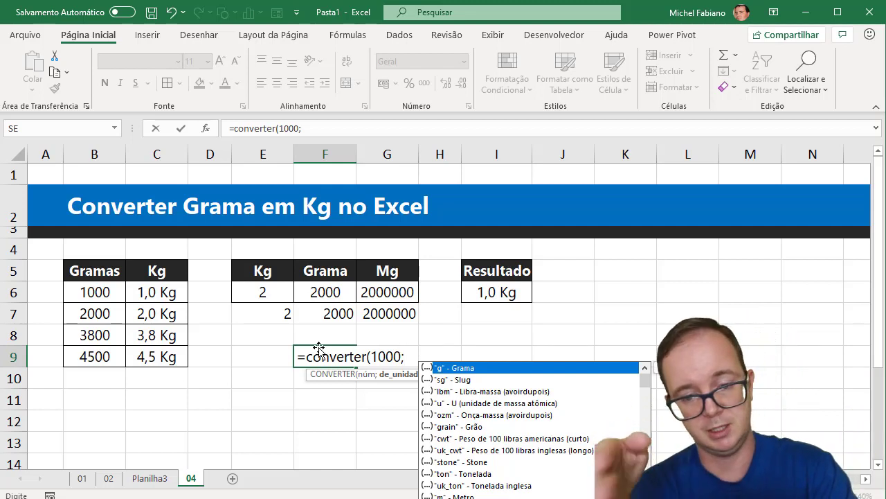
key("Escape")
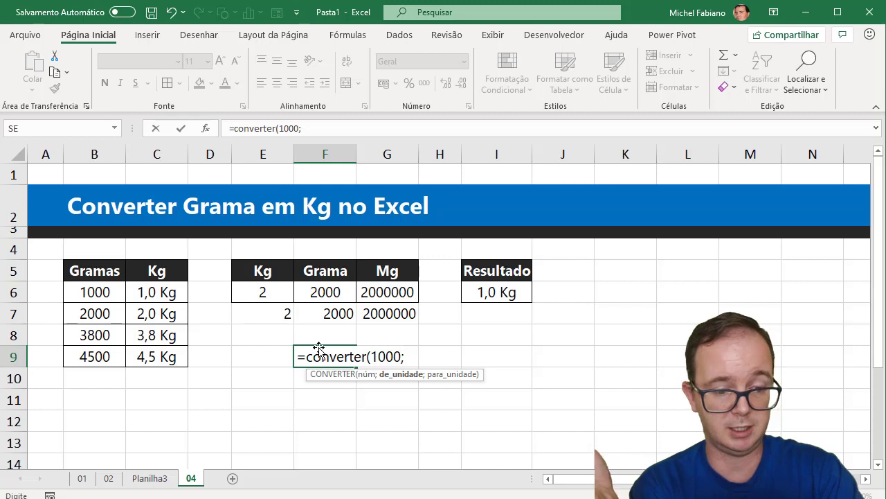
key("Escape")
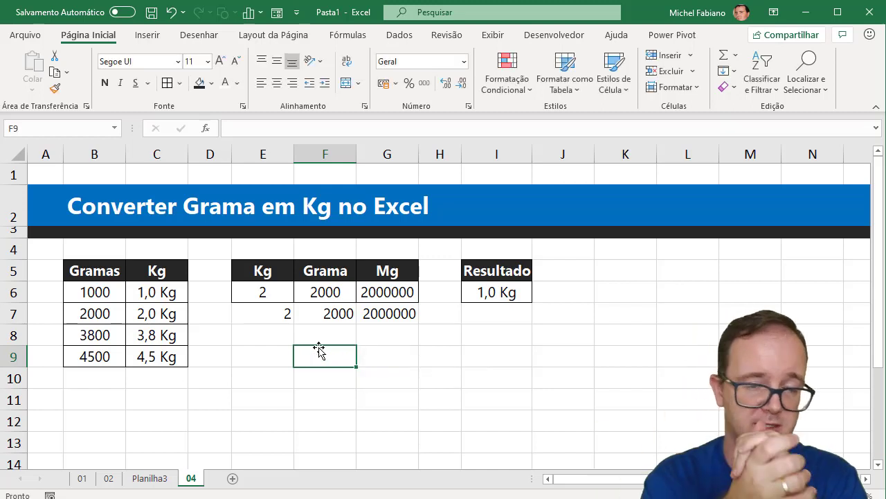
Fill the converter_g_kg formula from I6 down to I9 and check each copied row.
left_click(479, 287)
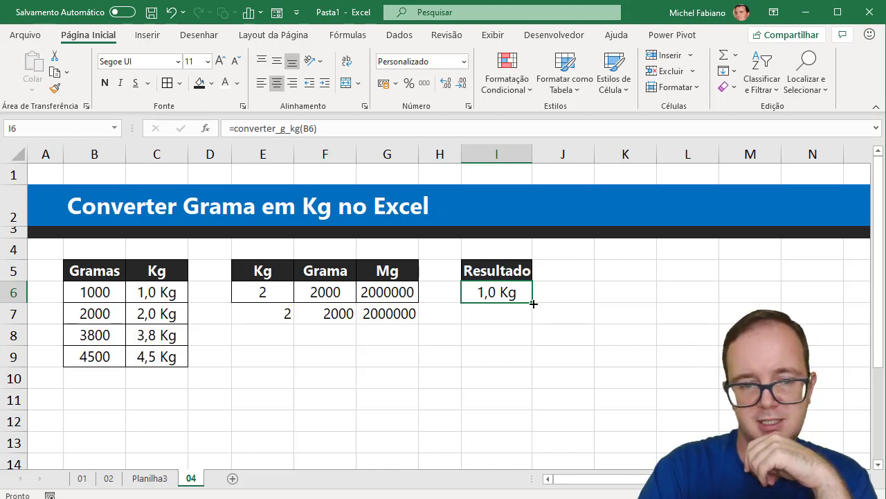
left_click_drag(534, 303, 528, 367)
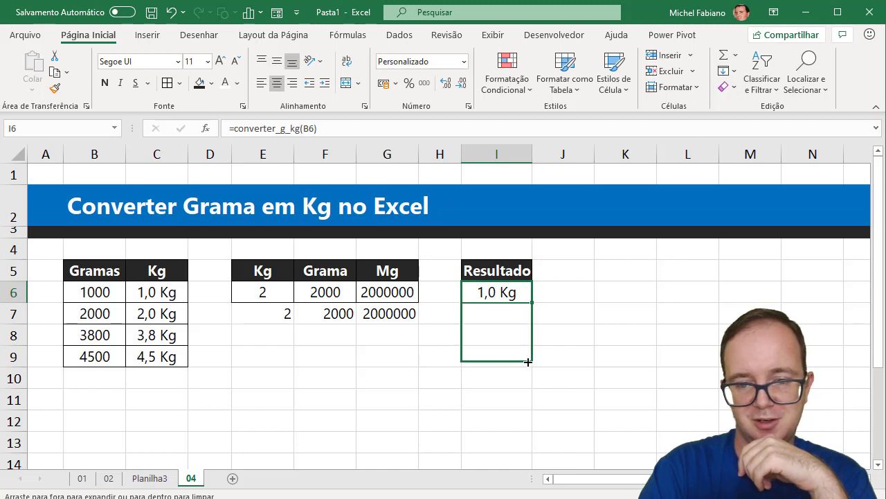
left_click(509, 312)
left_click(504, 338)
left_click(497, 360)
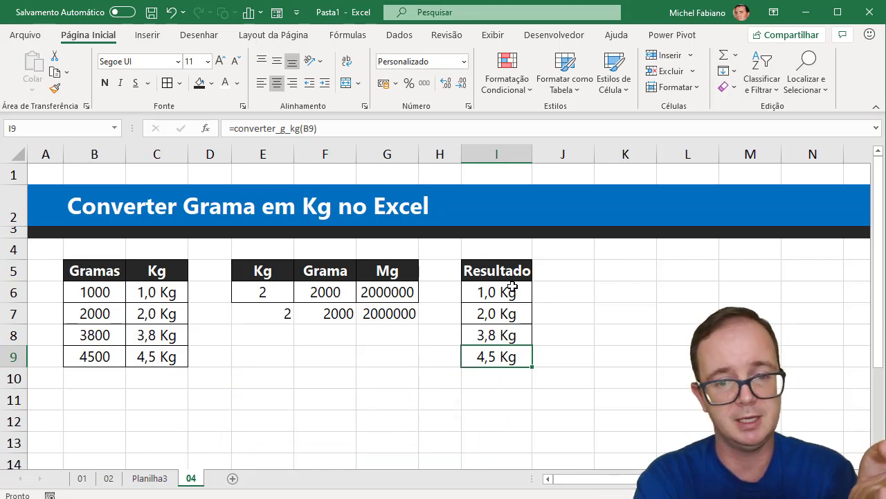
AutoFit column I so the Resultado values 1,0 Kg to 4,5 Kg fit.
left_click(514, 287)
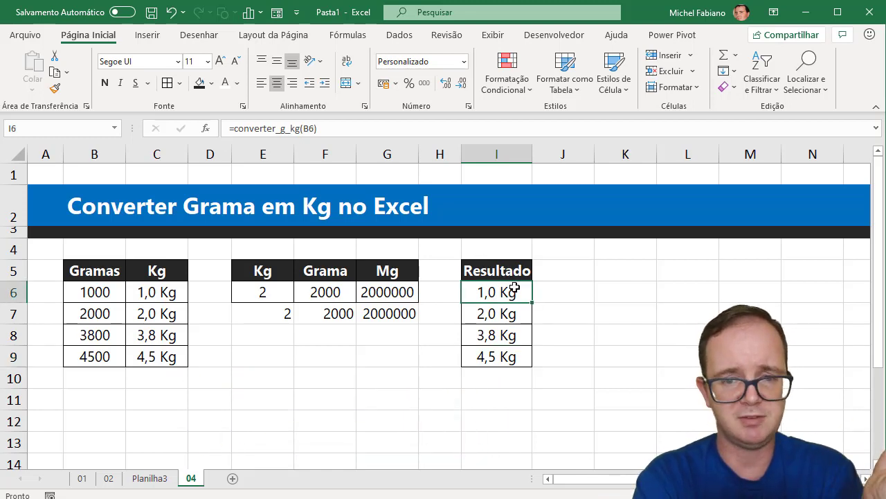
double_click(532, 159)
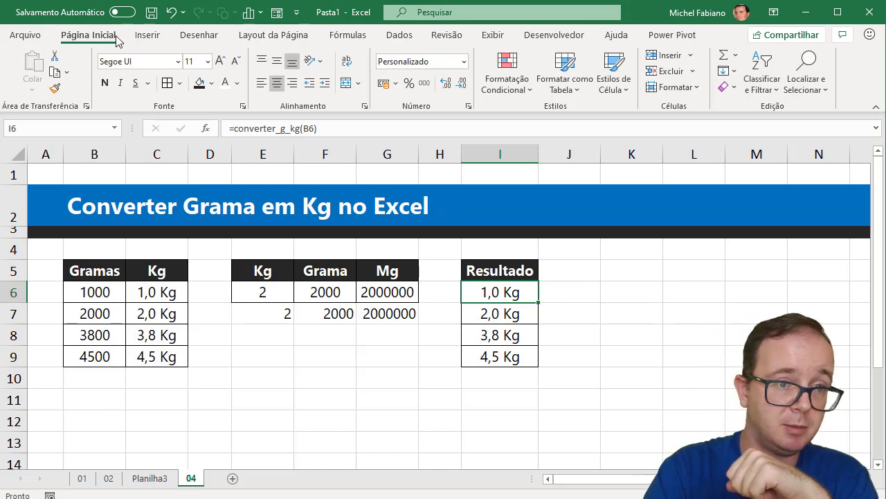
View the Account page's Office Insider and Update Options menus, then dismiss them.
left_click(25, 34)
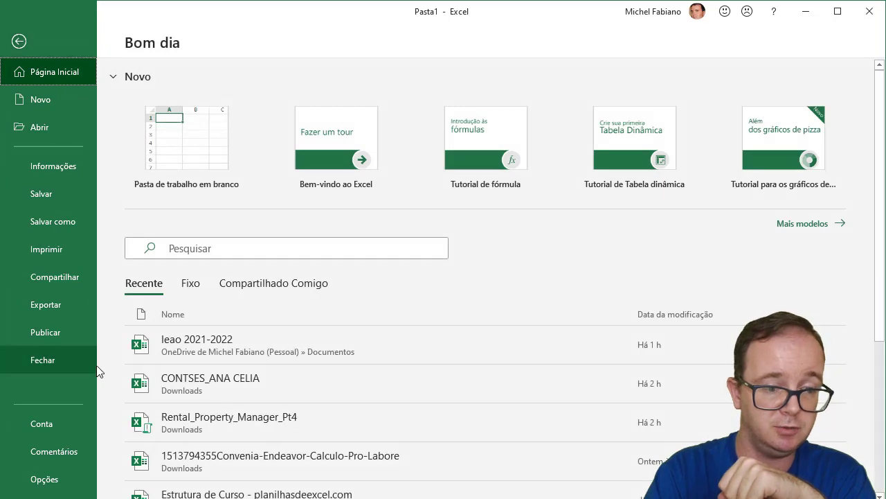
left_click(56, 424)
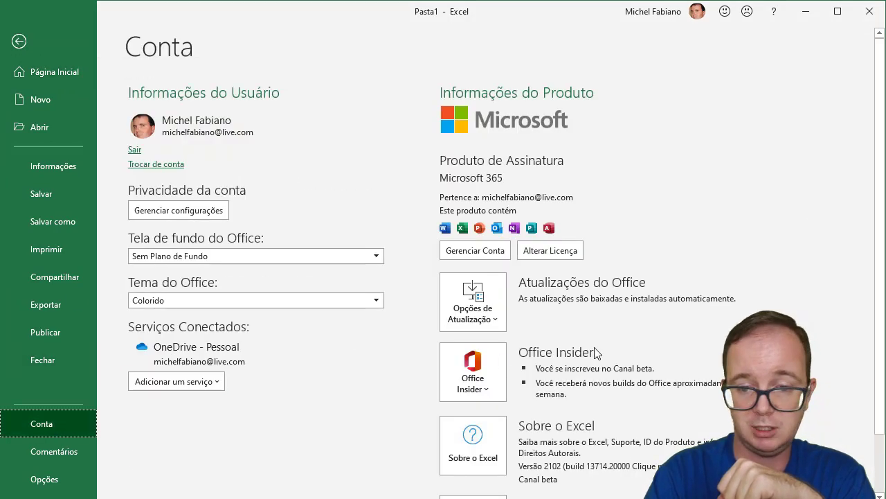
left_click(490, 375)
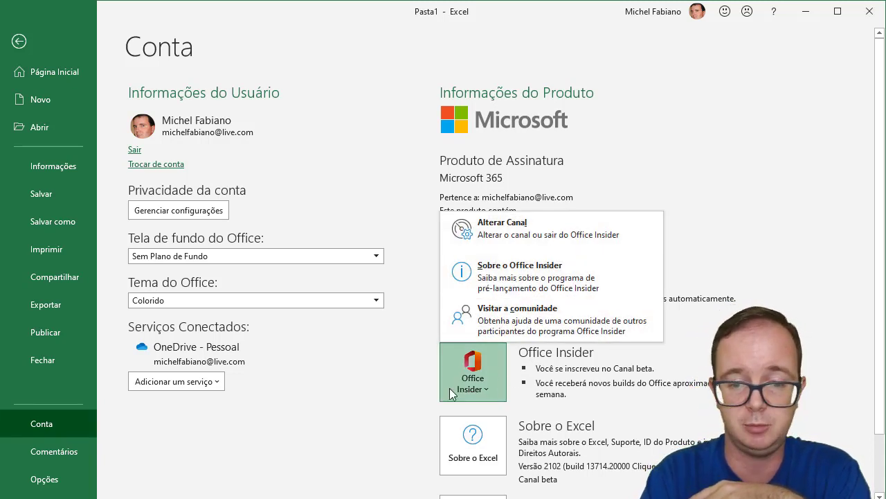
key("Escape")
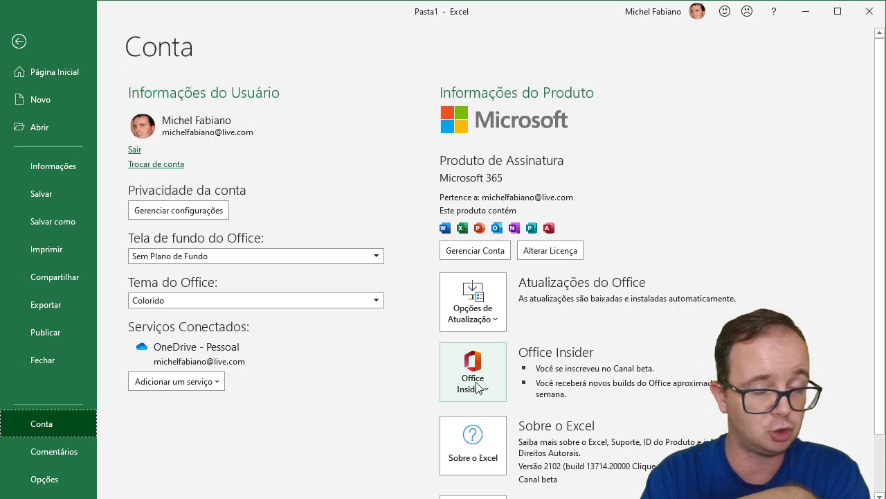
left_click(489, 323)
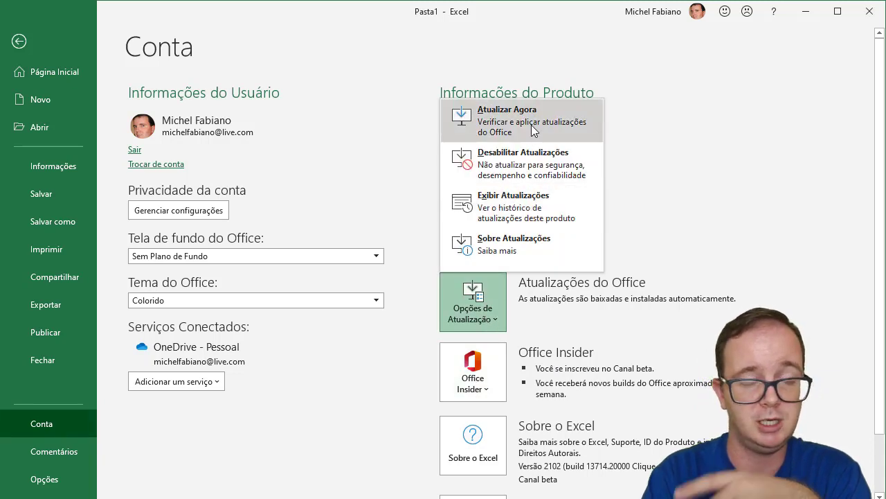
key("Escape")
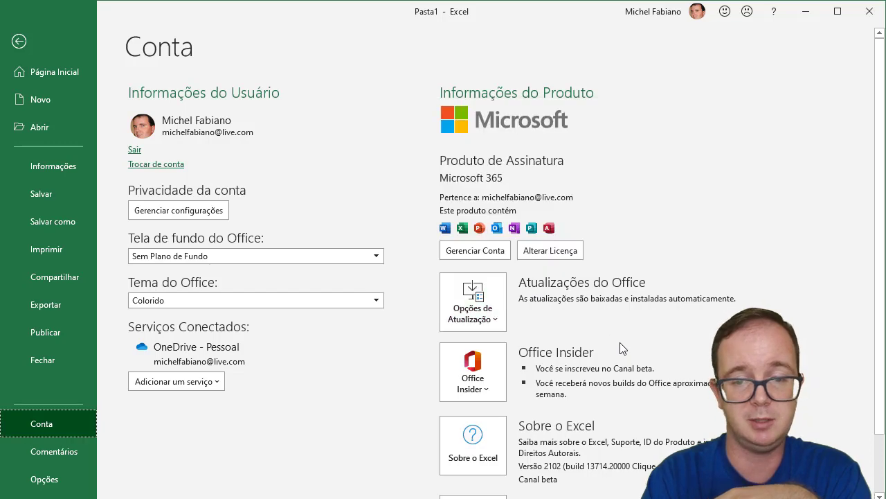
left_click(19, 42)
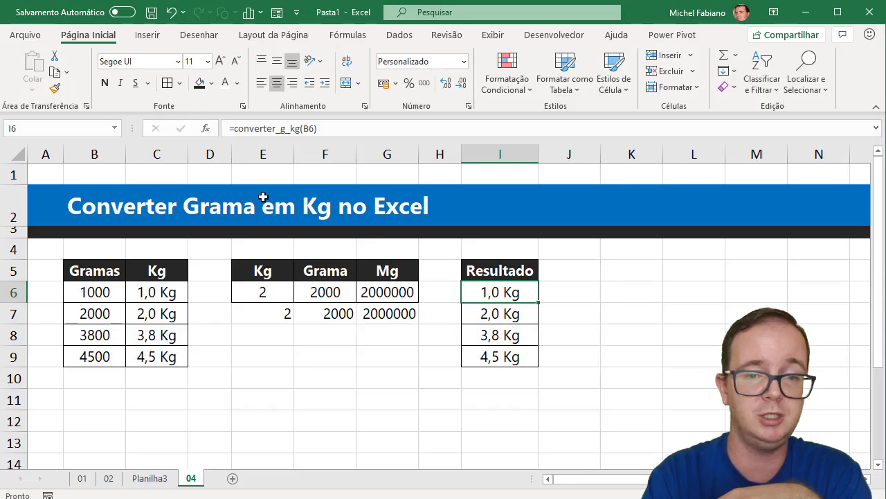
left_click(631, 268)
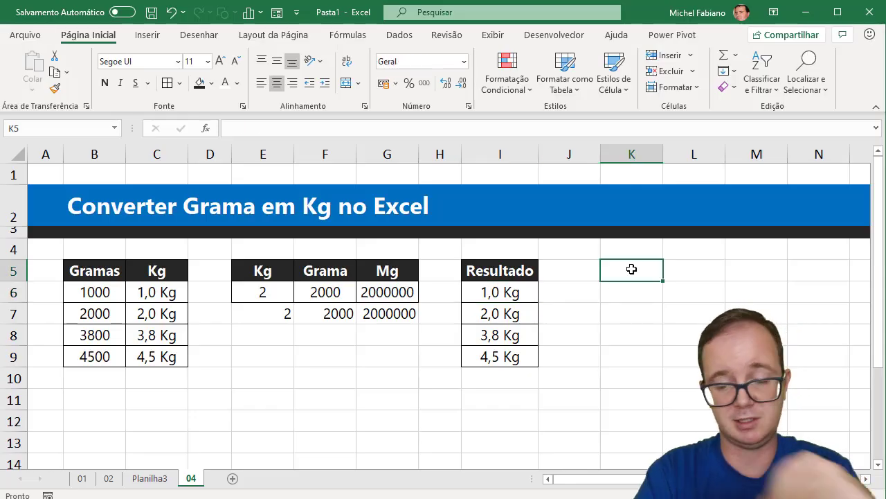
type("=lam")
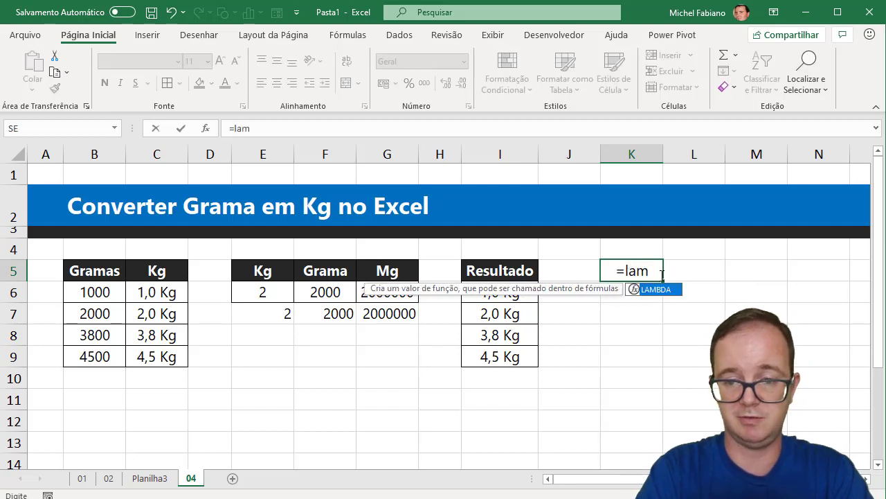
double_click(654, 289)
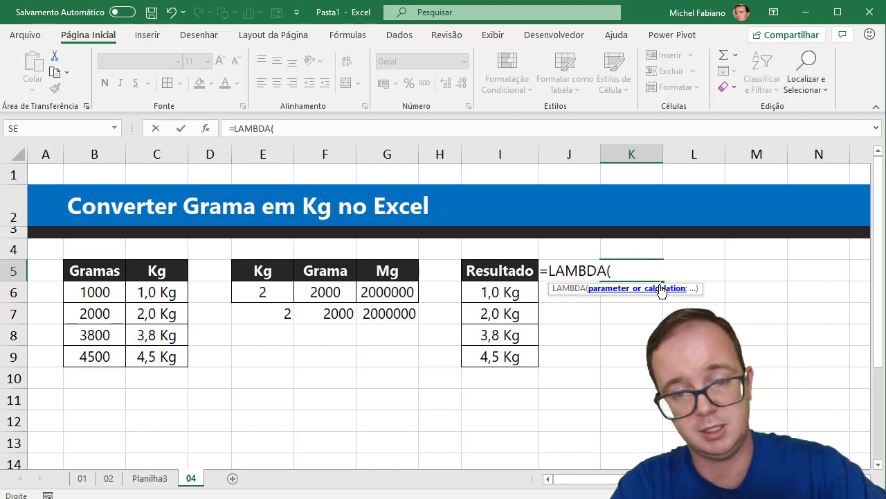
key("Escape")
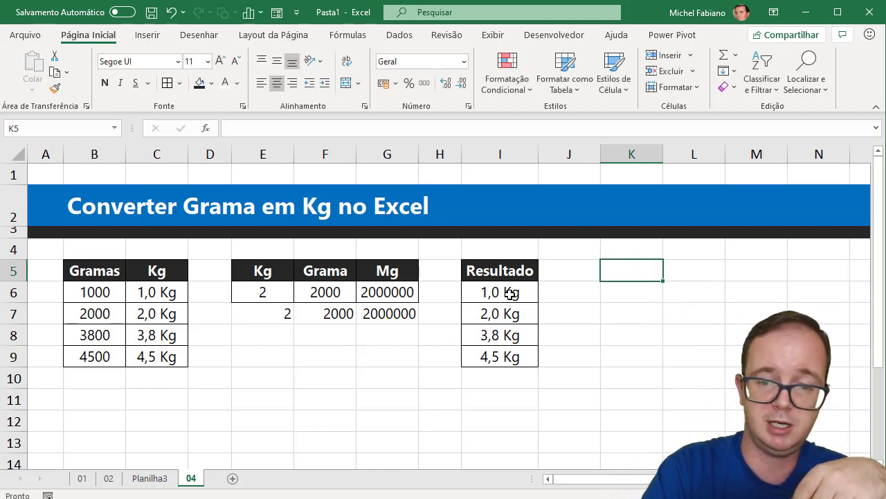
left_click_drag(510, 294, 506, 357)
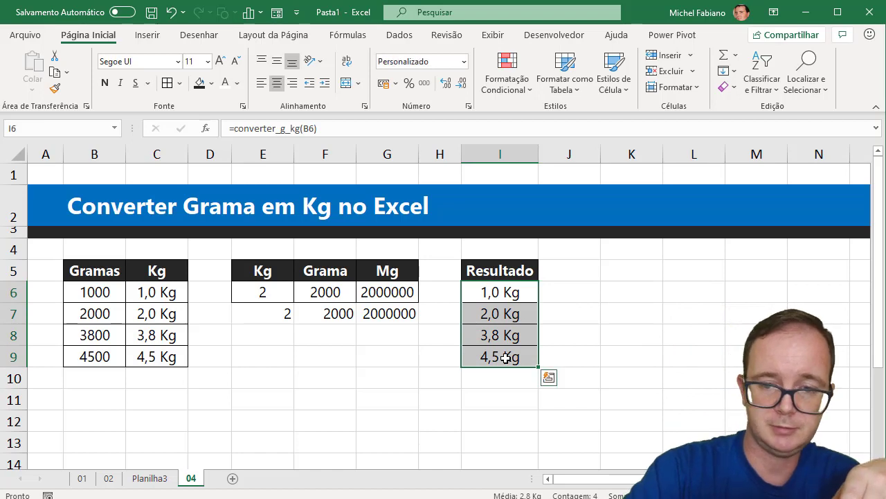
Clear the Resultado cells and delete the converter_g_kg name via Name Manager.
key("Delete")
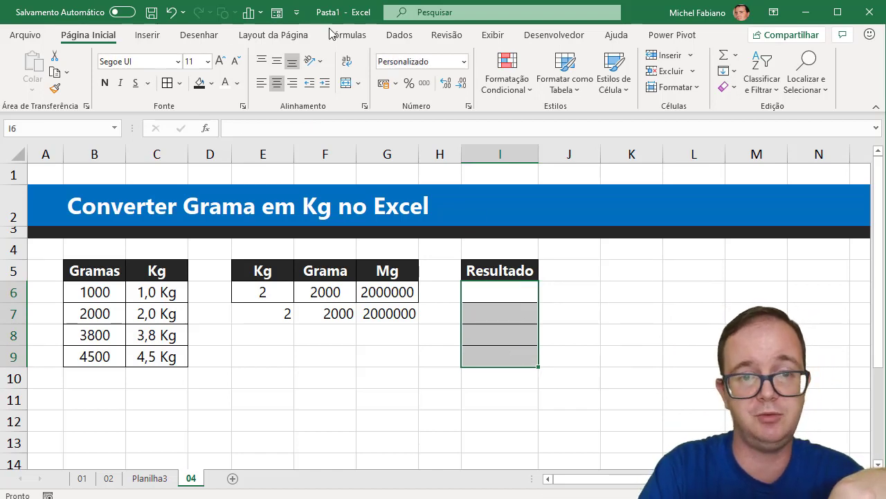
left_click(342, 34)
left_click(374, 70)
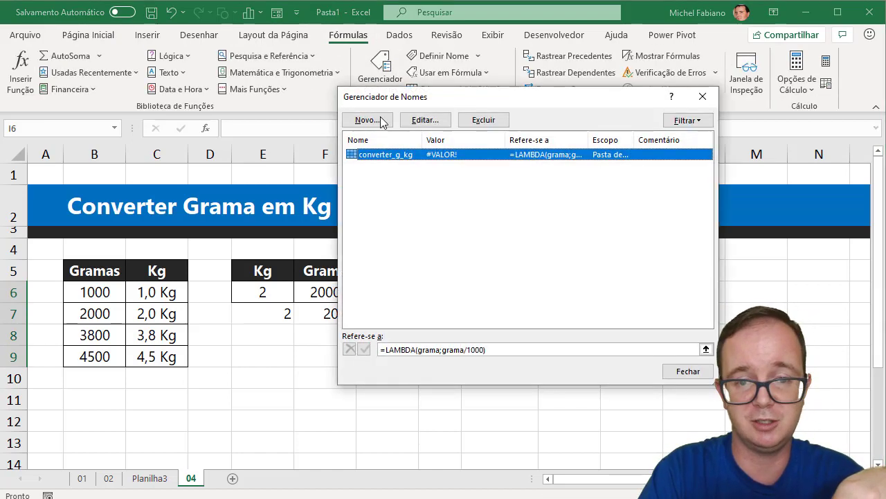
left_click(482, 121)
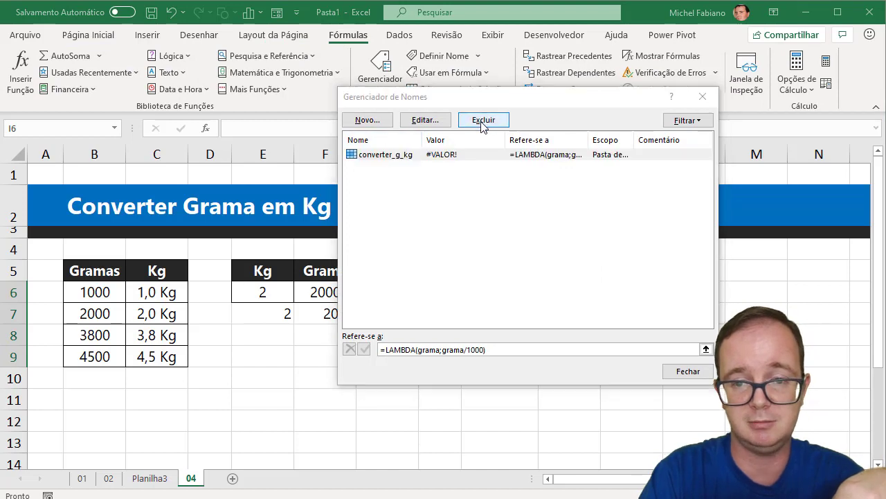
left_click(390, 298)
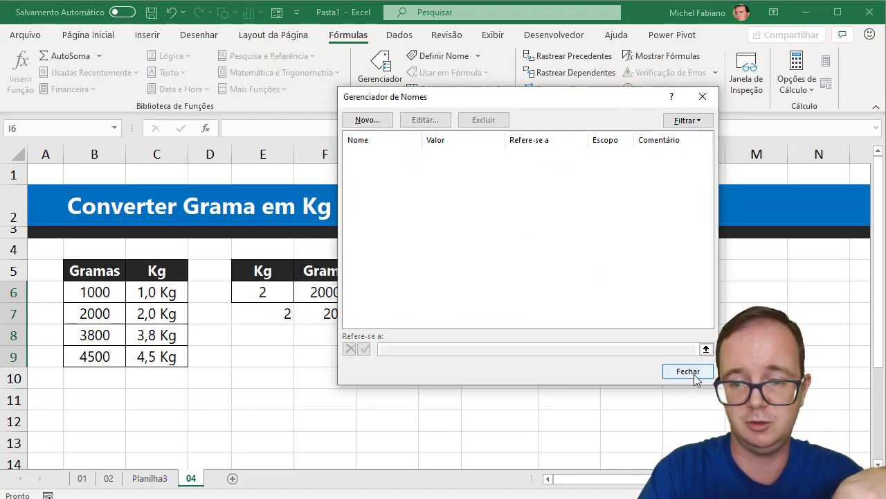
left_click(693, 374)
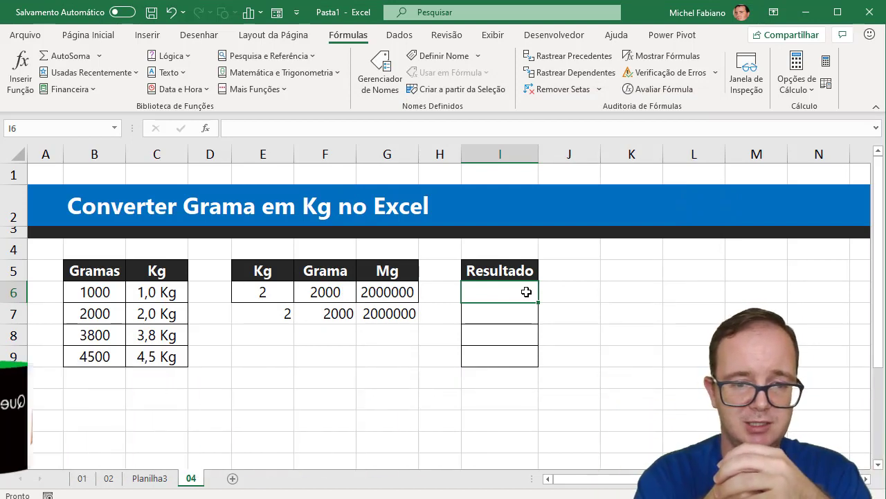
Enter =LAMBDA(grama;grama/1000) in cell E9, which returns #CALC!
left_click(272, 356)
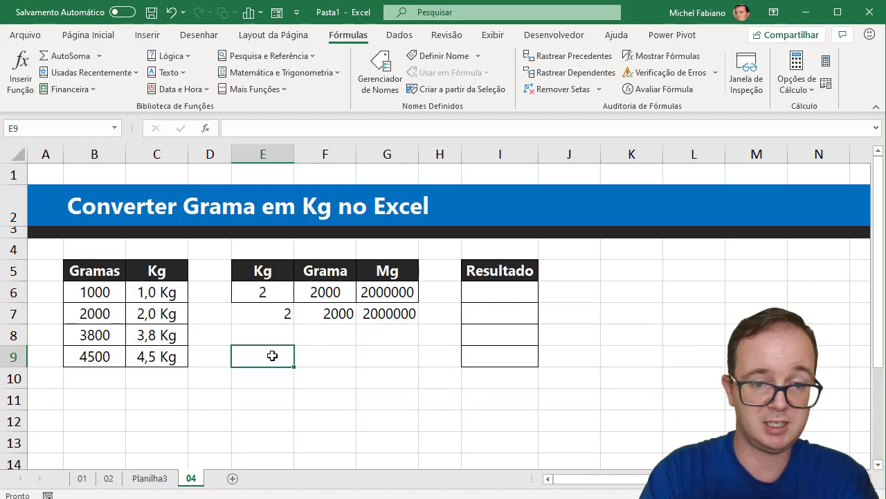
type("=lam")
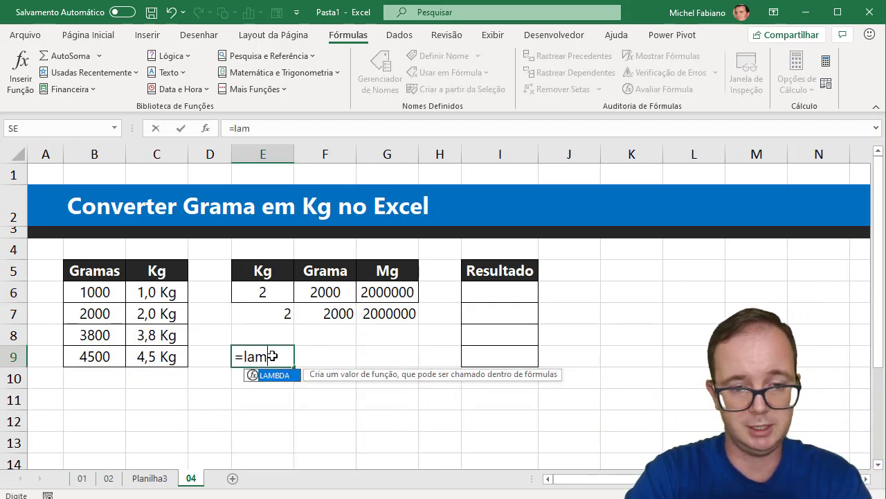
double_click(270, 377)
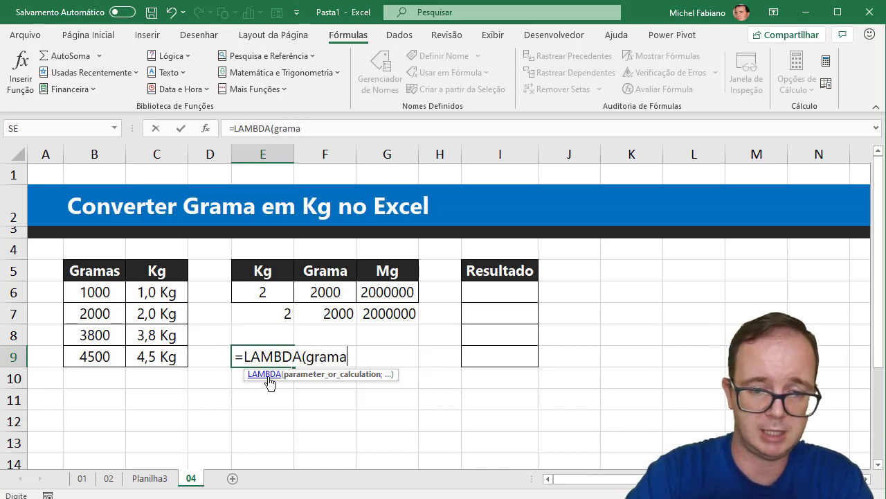
type(";")
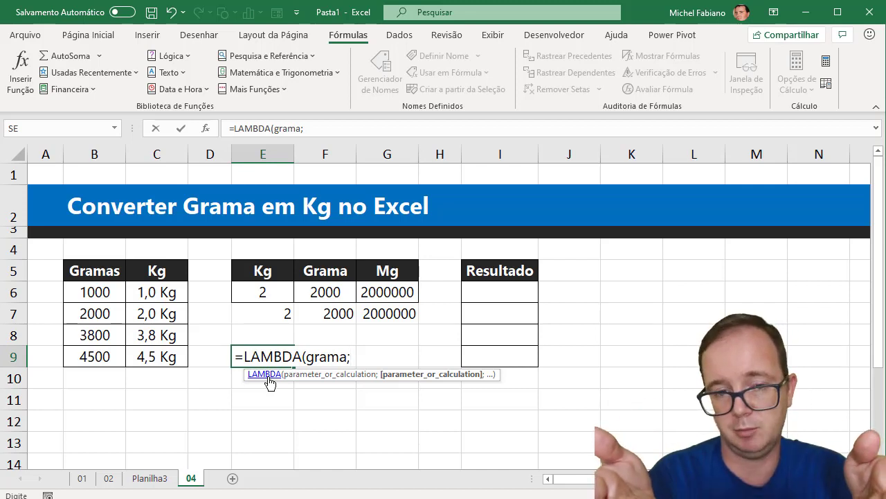
type("g")
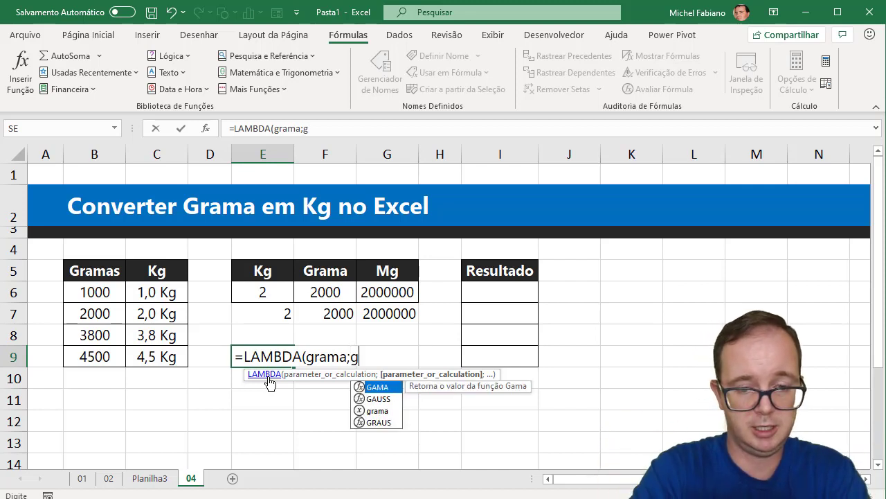
type("rama/")
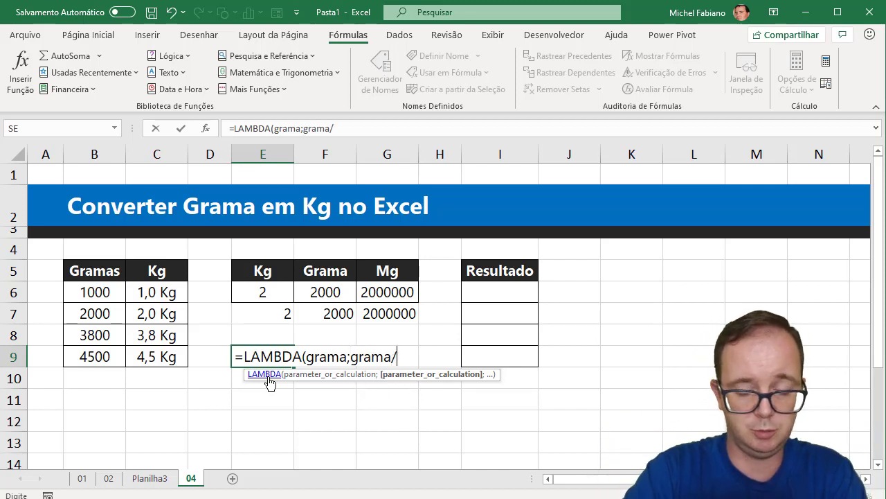
type(")")
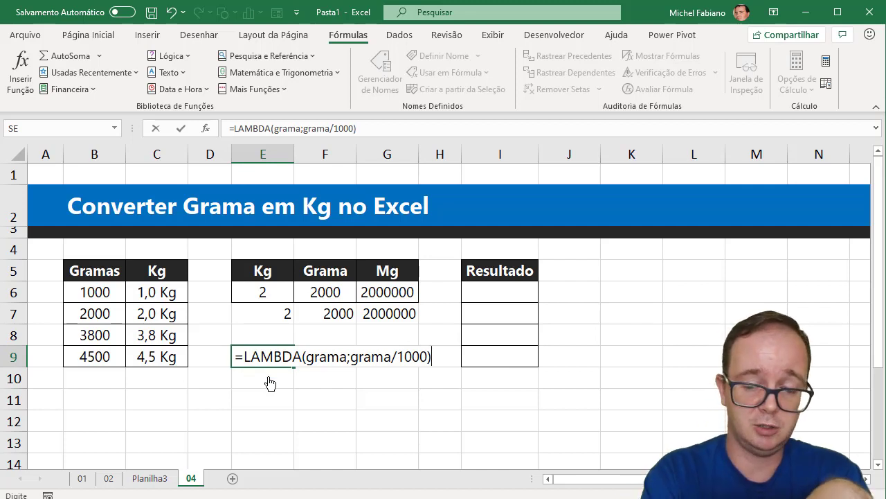
key("Return")
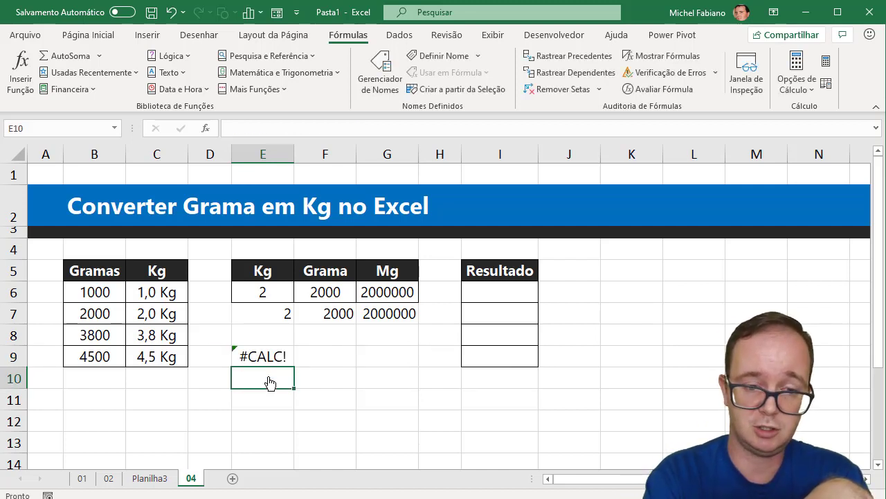
Copy E9's LAMBDA formula text from the formula bar for reuse in a defined name.
key("Up")
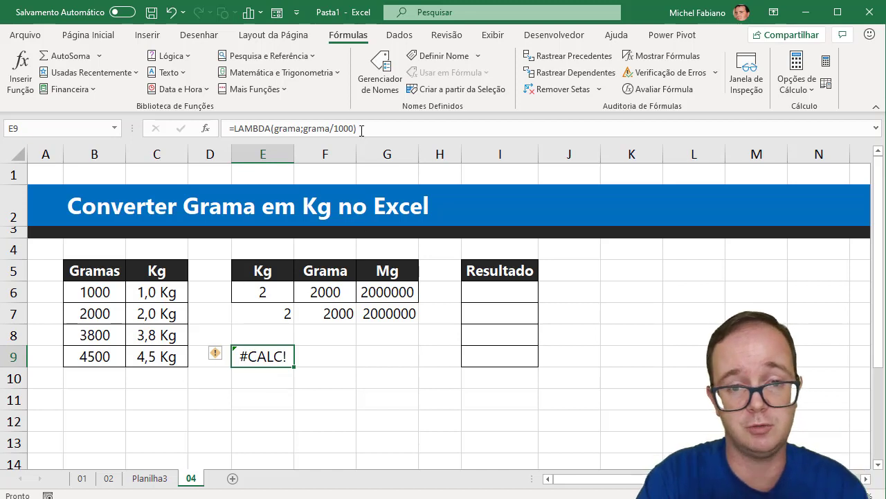
left_click_drag(358, 128, 255, 128)
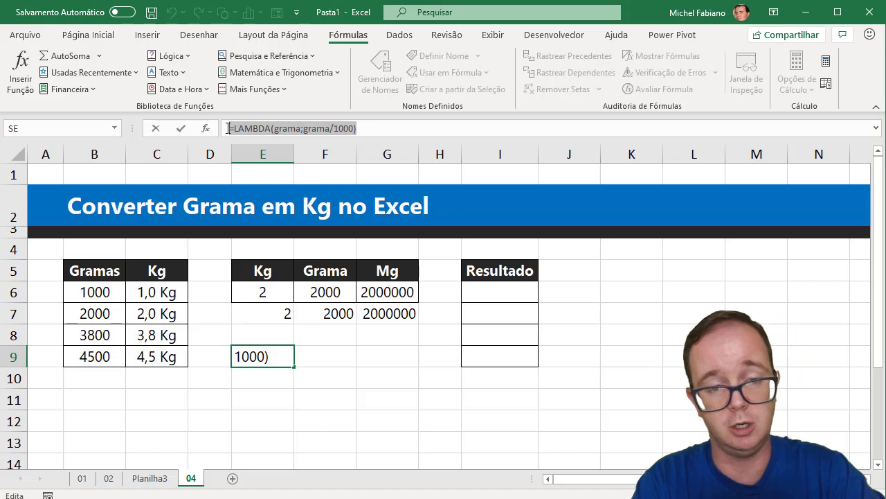
key("ctrl+Return")
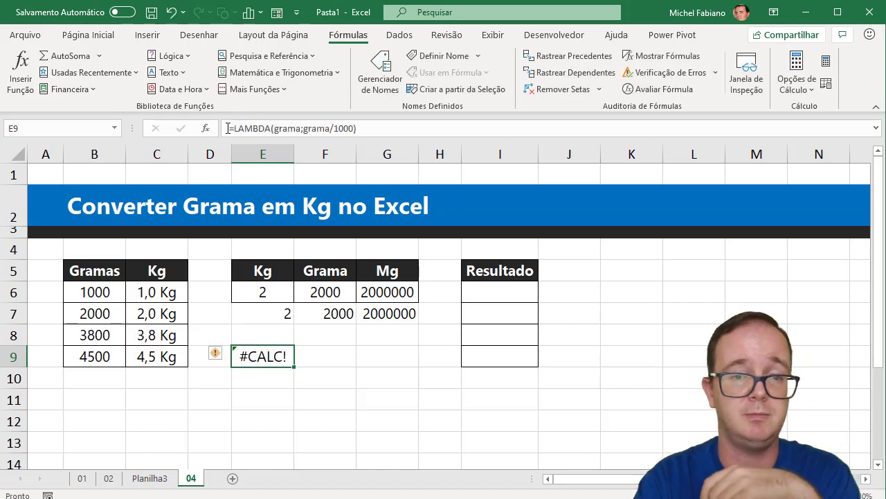
left_click(388, 79)
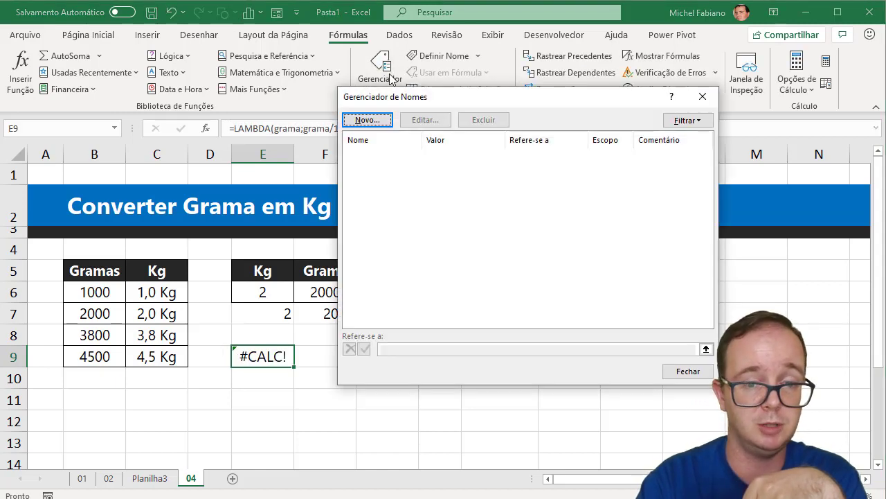
Define a new name converter_g_kg that refers to the pasted =LAMBDA(grama;grama/1000) formula.
left_click(368, 120)
type("converter_g_")
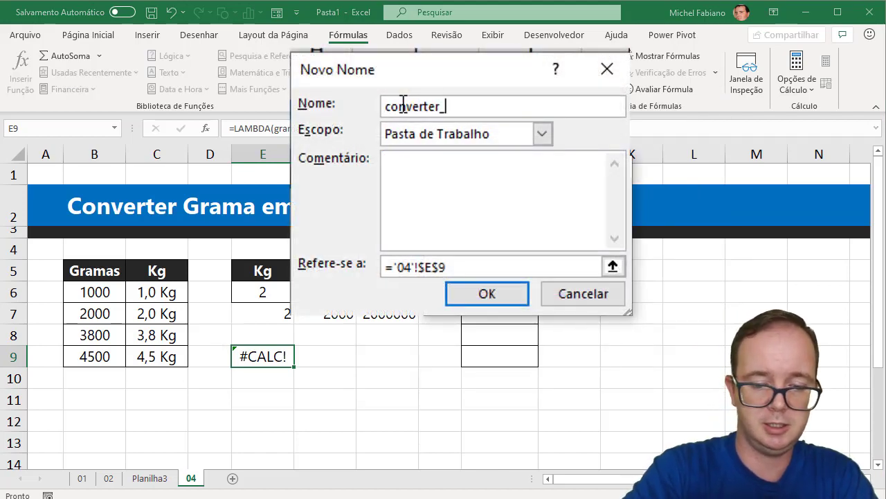
type("kg")
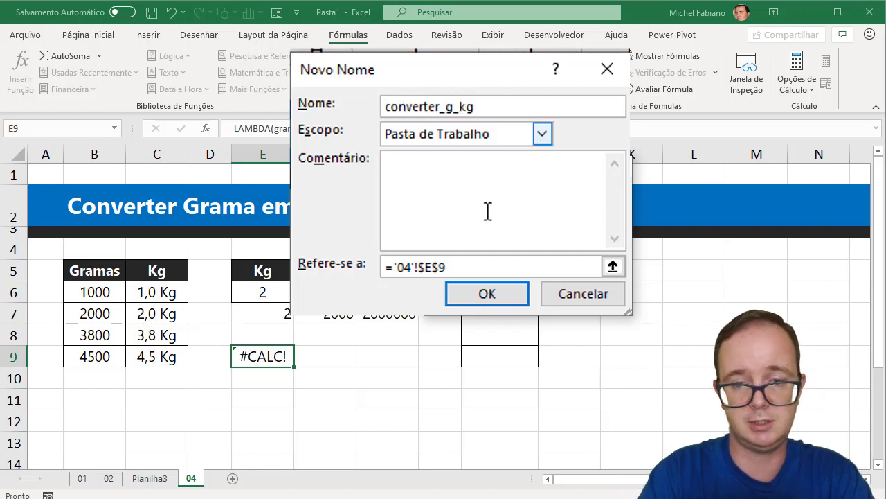
left_click_drag(464, 267, 338, 267)
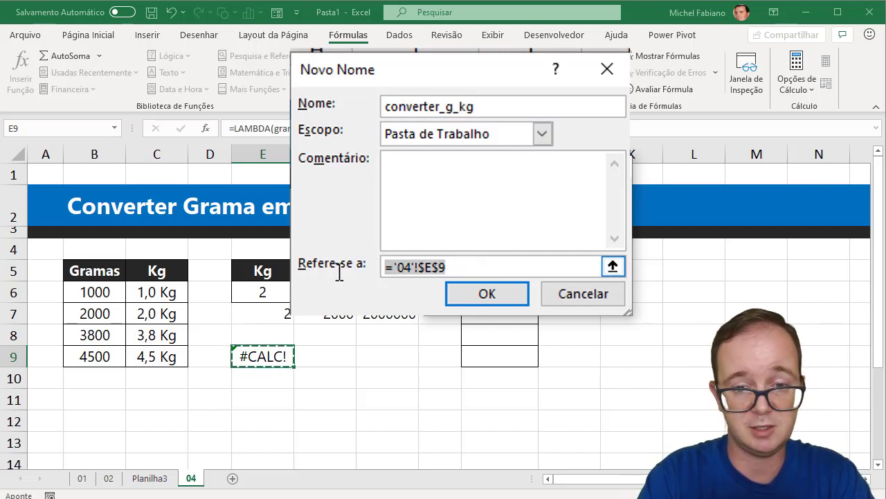
key("BackSpace")
type("=LAMBDA(grama;grama/1000)")
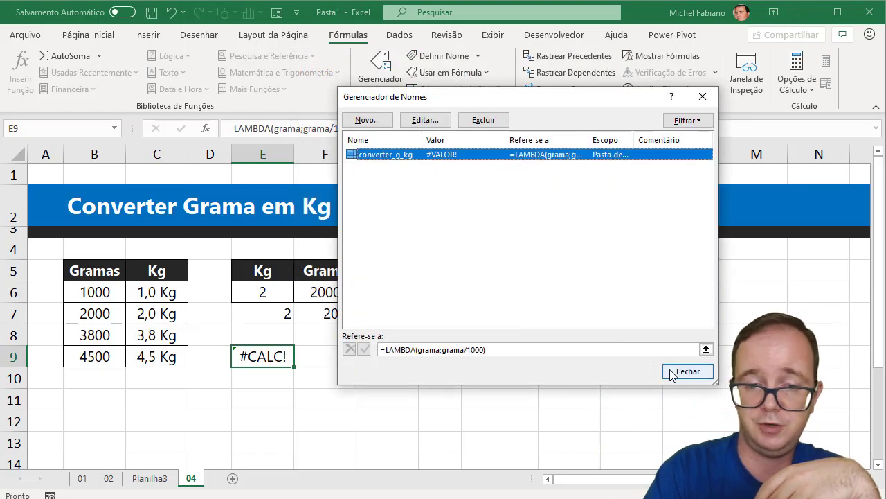
left_click(669, 372)
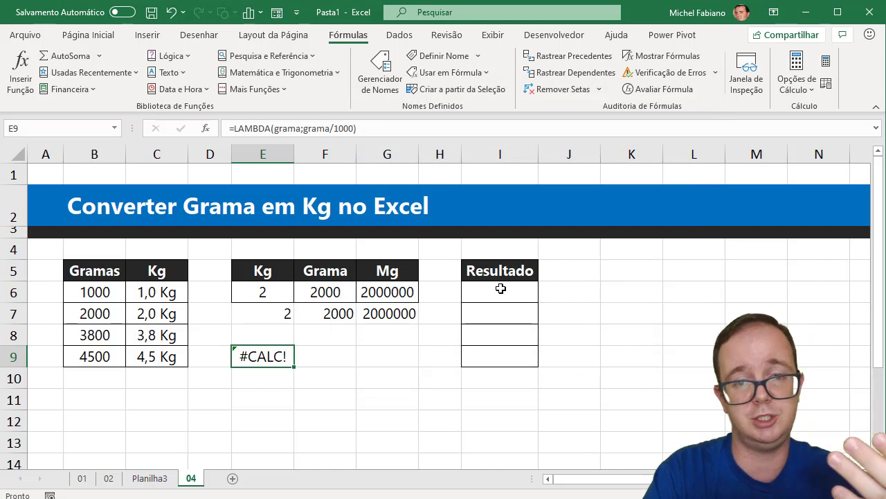
Enter =converter_g_kg(B6) in I6 and fill it down to I9, giving 1,0 to 4,5 Kg.
left_click(501, 288)
type("=")
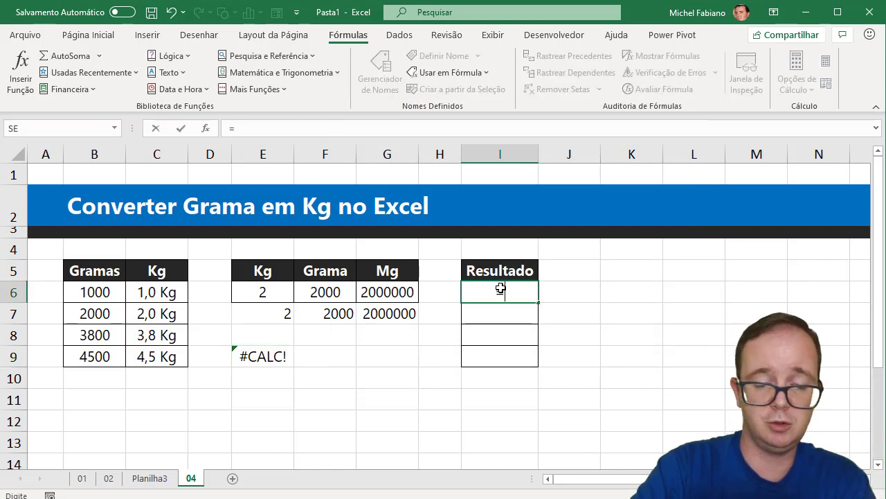
type("conver")
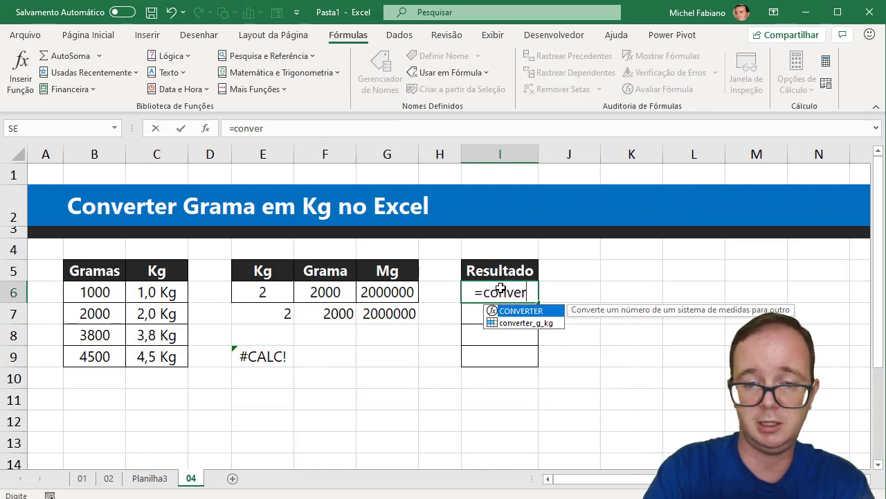
double_click(520, 323)
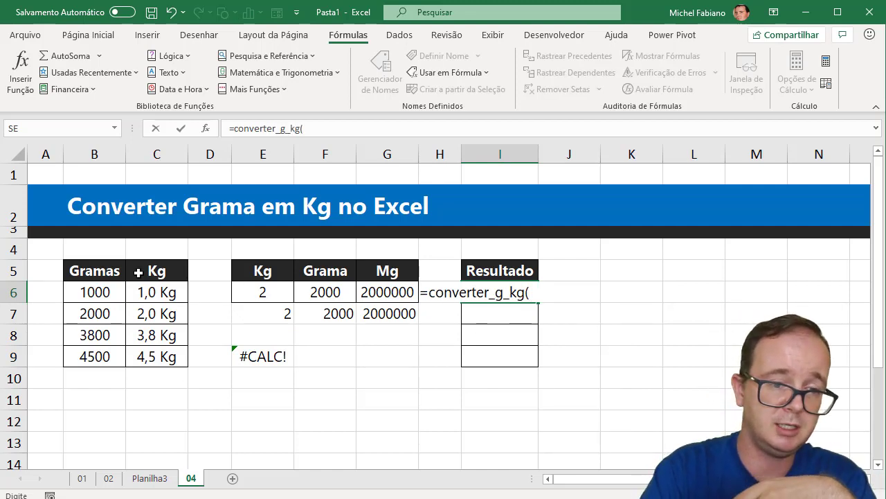
left_click(92, 289)
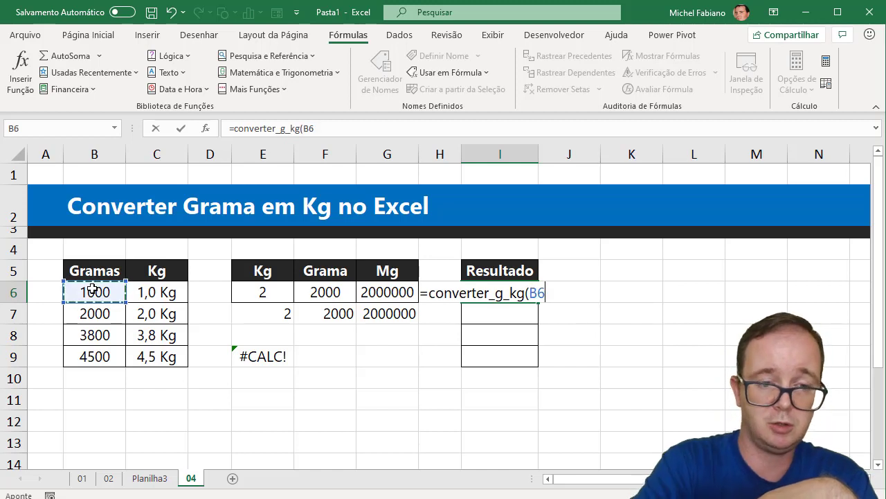
type(")")
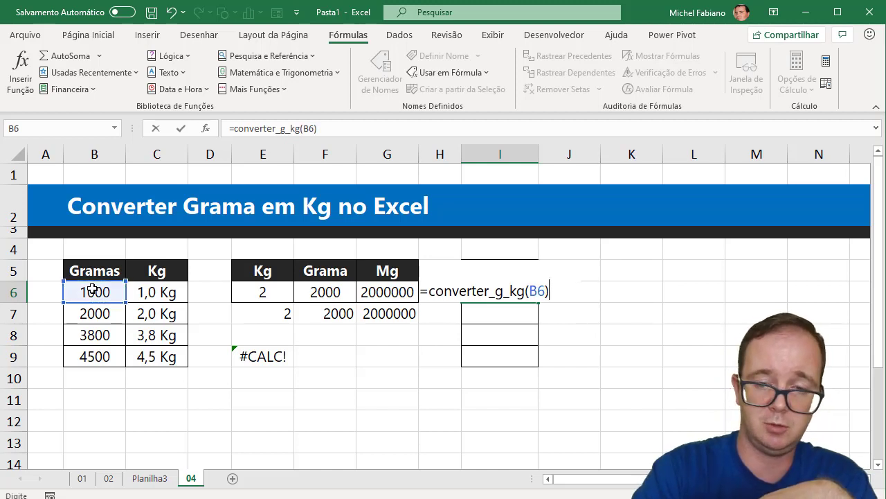
key("Return")
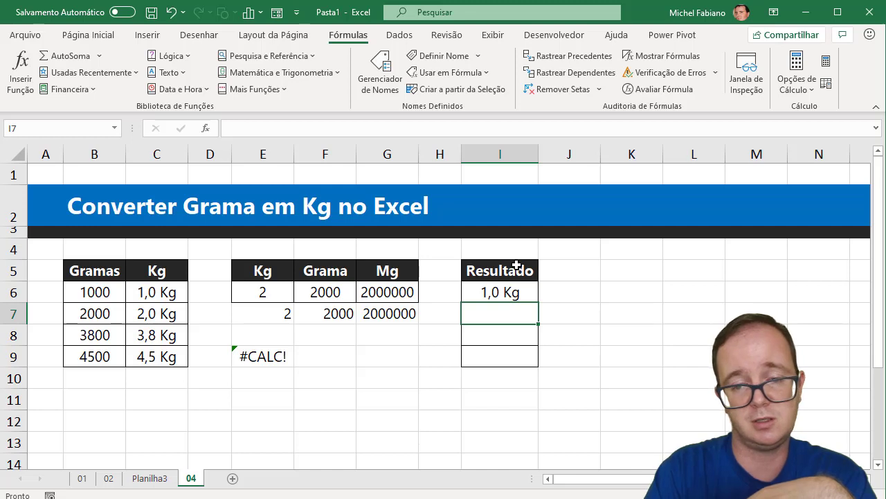
left_click(517, 289)
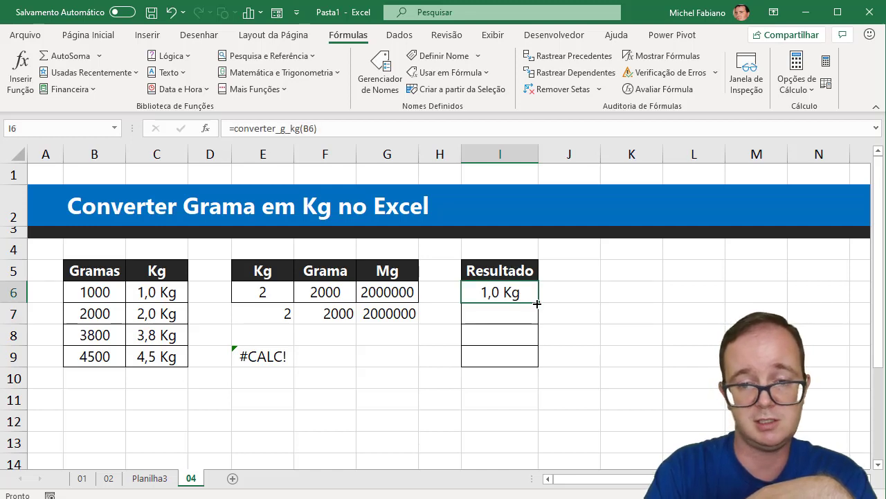
left_click_drag(537, 302, 530, 363)
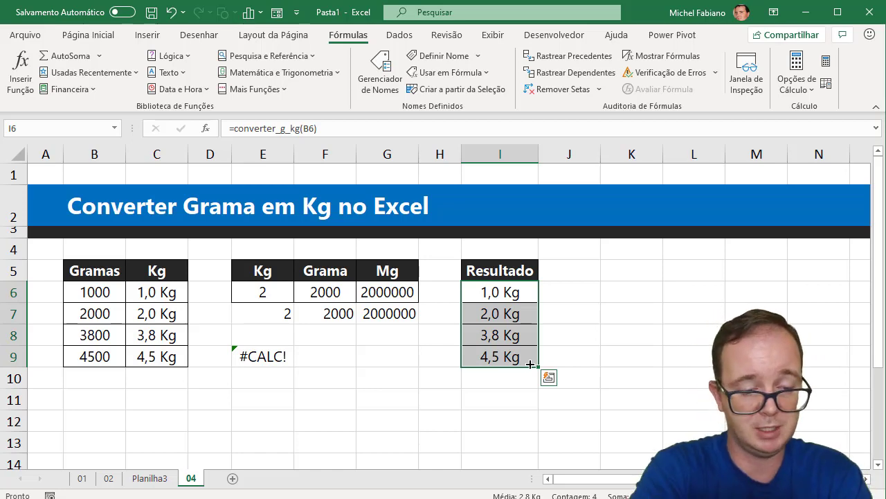
Reset the Resultado cells to the Geral number format.
key("ctrl+1")
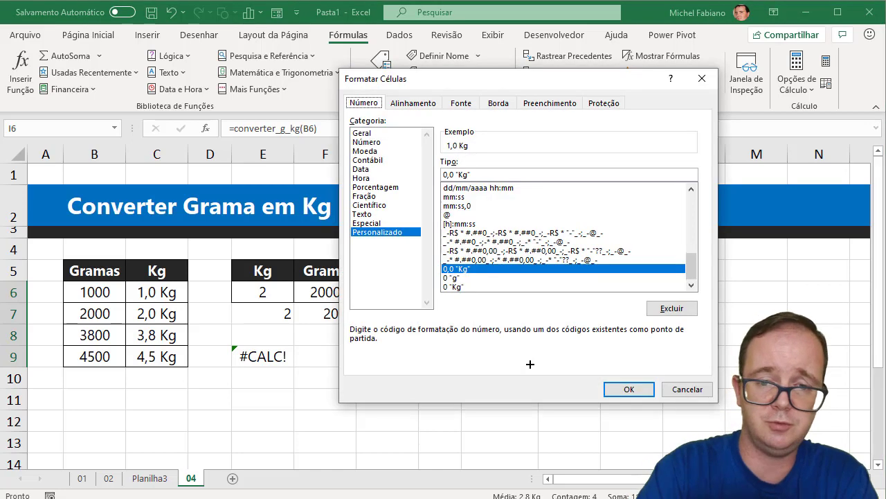
left_click_drag(692, 262, 696, 180)
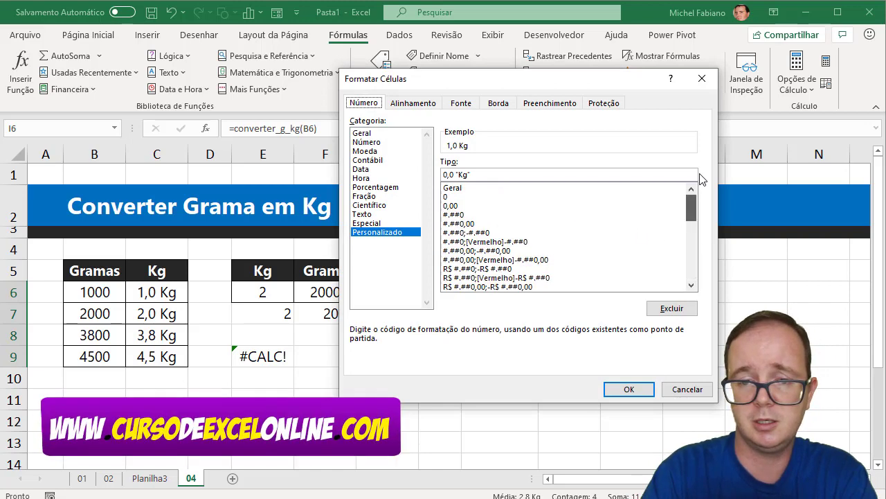
left_click(499, 189)
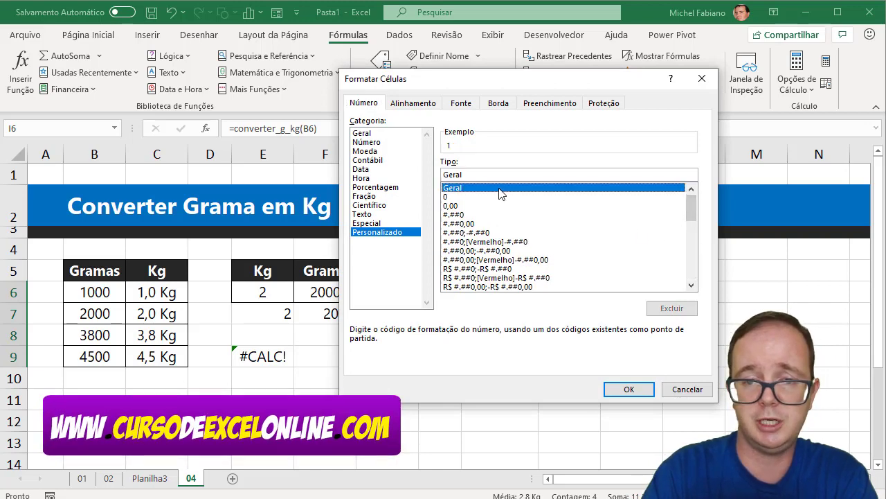
left_click(628, 389)
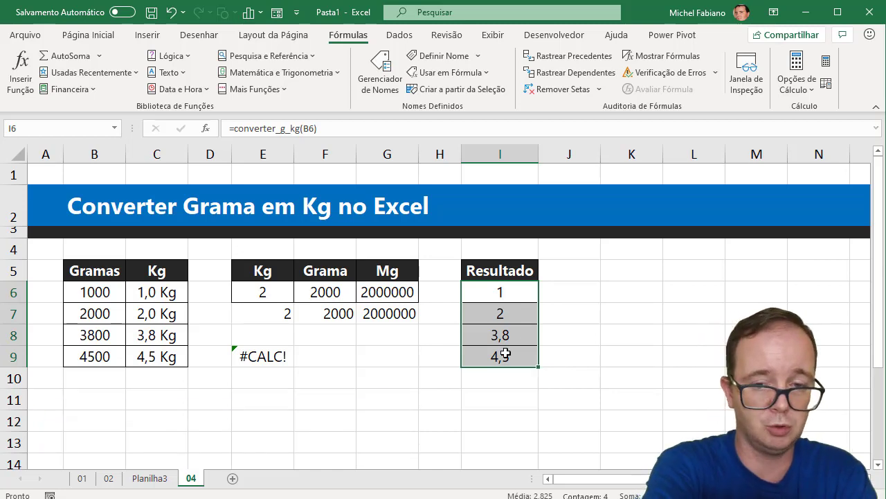
Apply the custom number format 0,00 "Kg" to the Resultado cells.
key("ctrl+1")
left_click(378, 232)
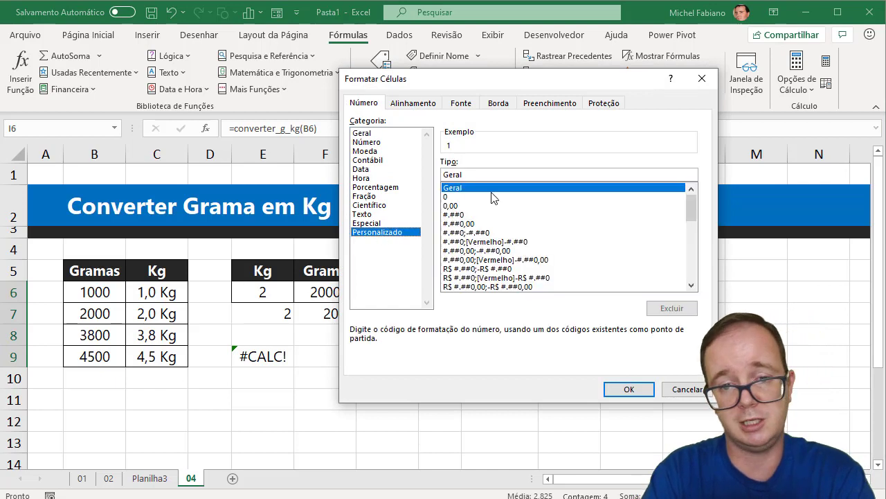
type("0,")
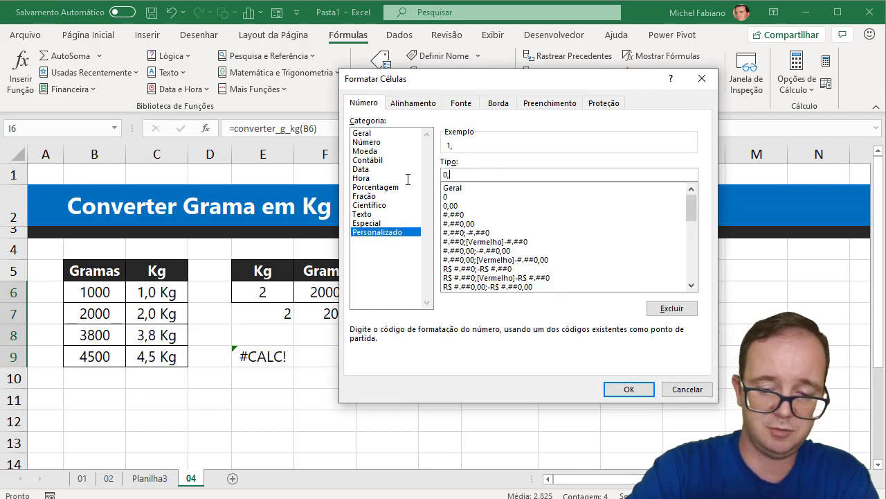
type("00 \"Kg")
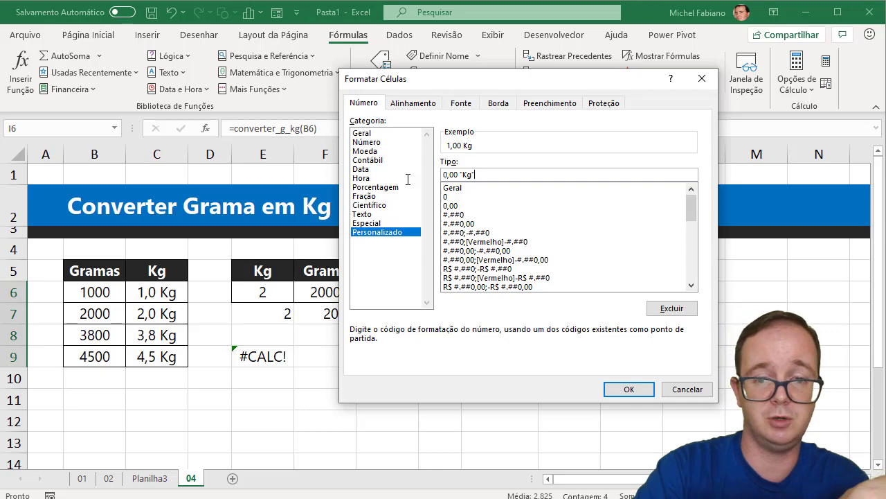
key("Return")
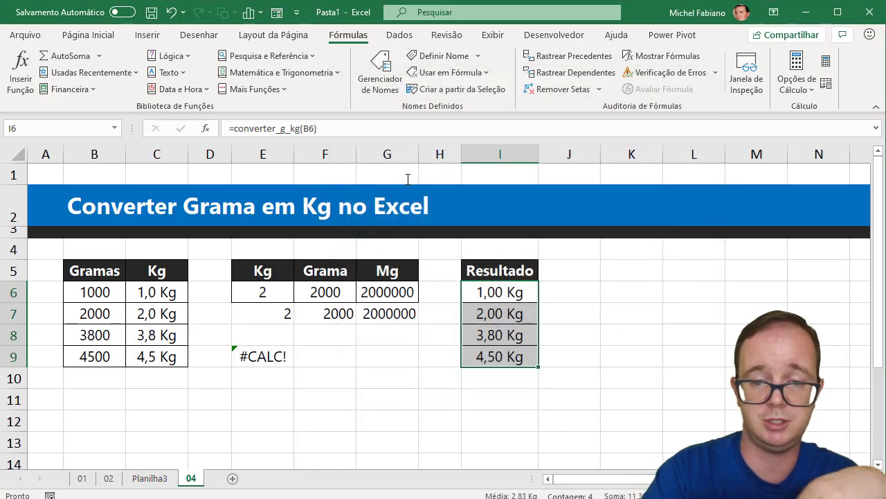
Change the B6 gram value to 1890 and verify I6 shows 1,89 Kg.
left_click(101, 287)
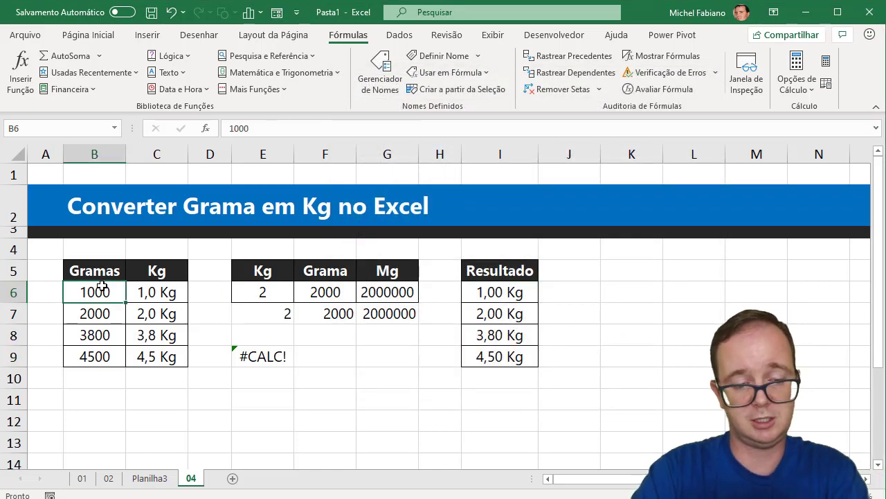
type("1")
key("Return")
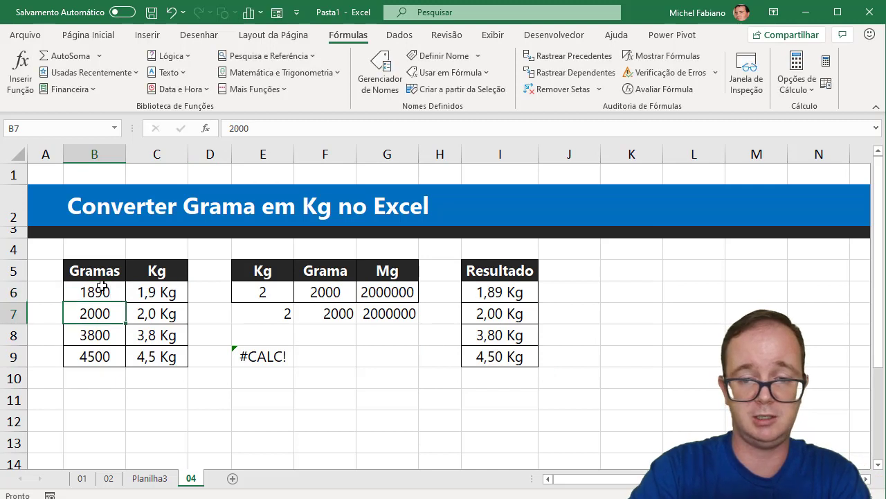
left_click(516, 294)
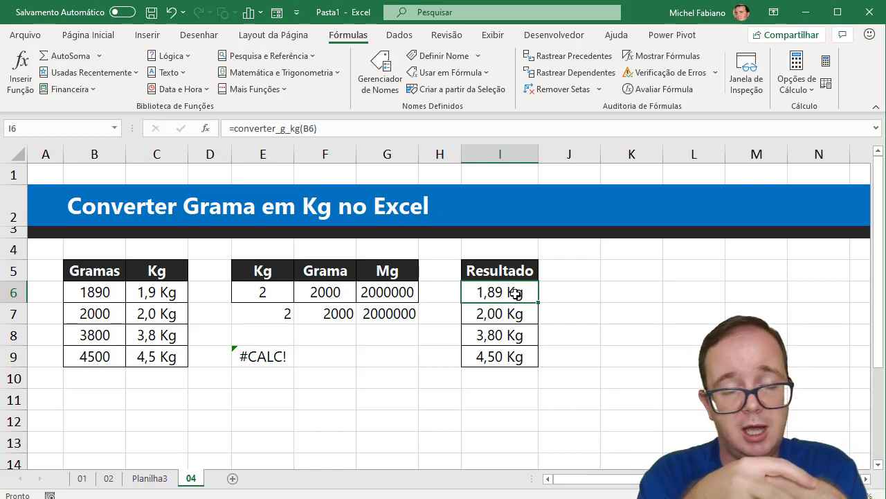
left_click(255, 356)
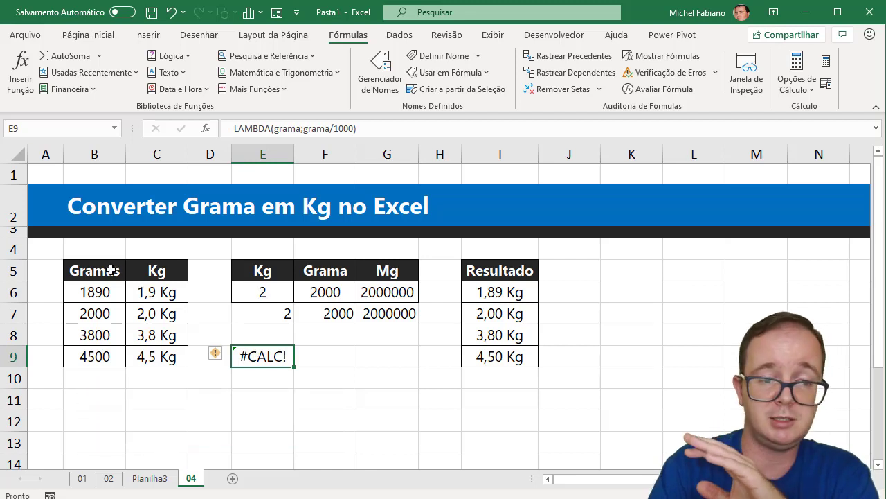
left_click_drag(111, 272, 143, 356)
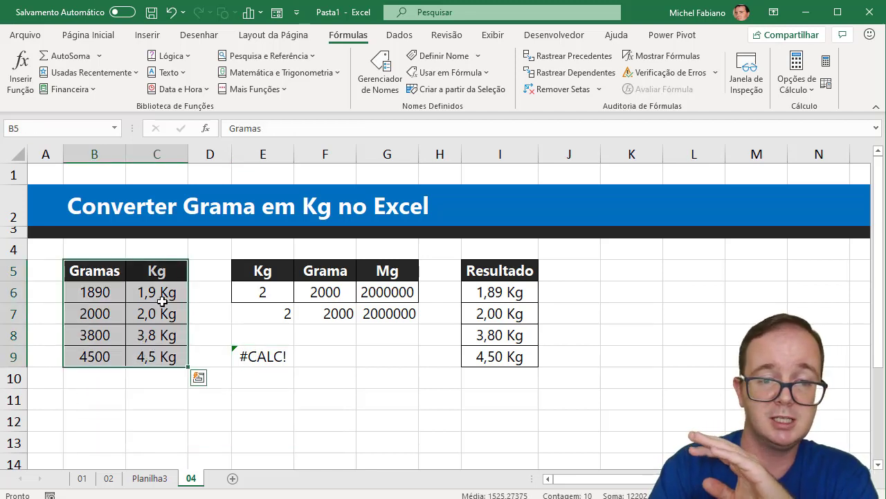
left_click(162, 301)
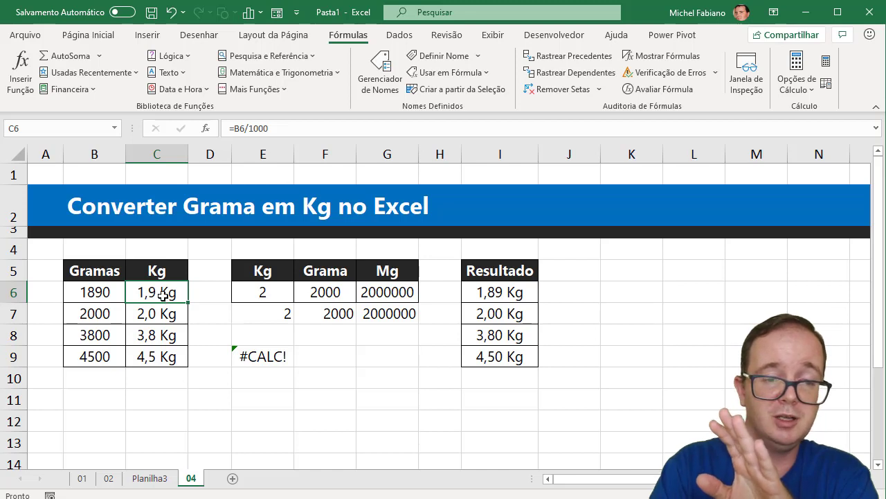
left_click_drag(162, 296, 160, 358)
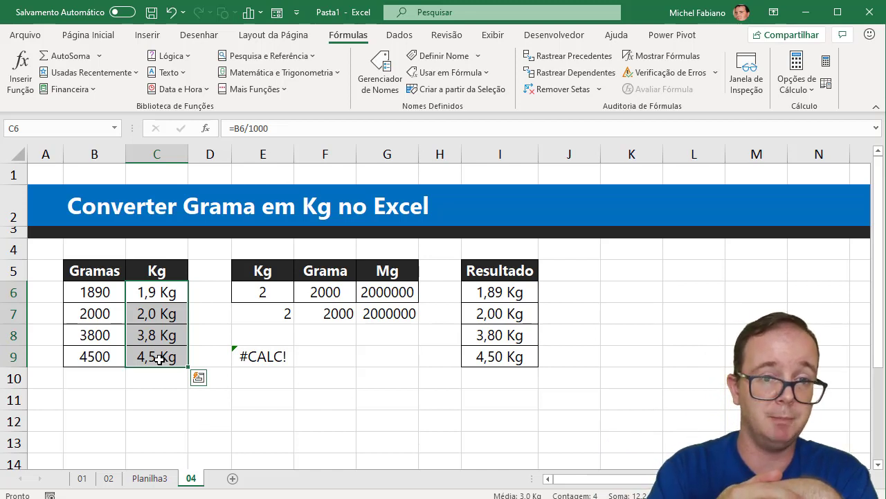
left_click_drag(511, 292, 507, 350)
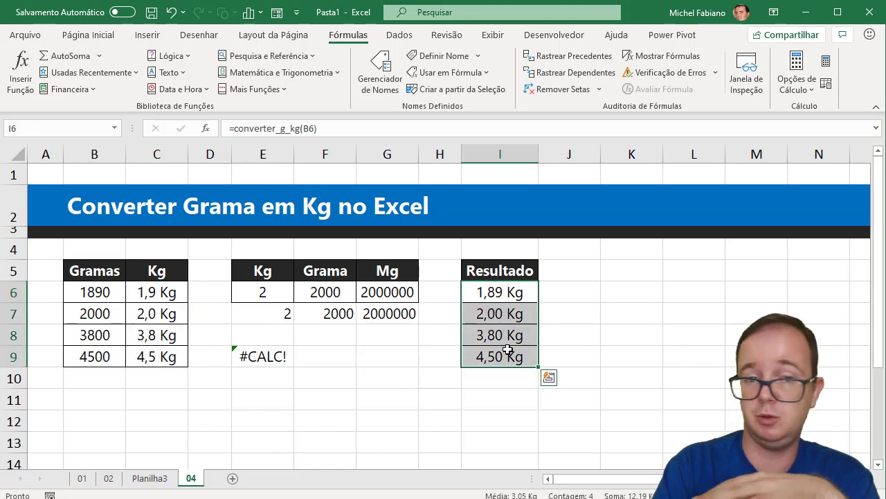